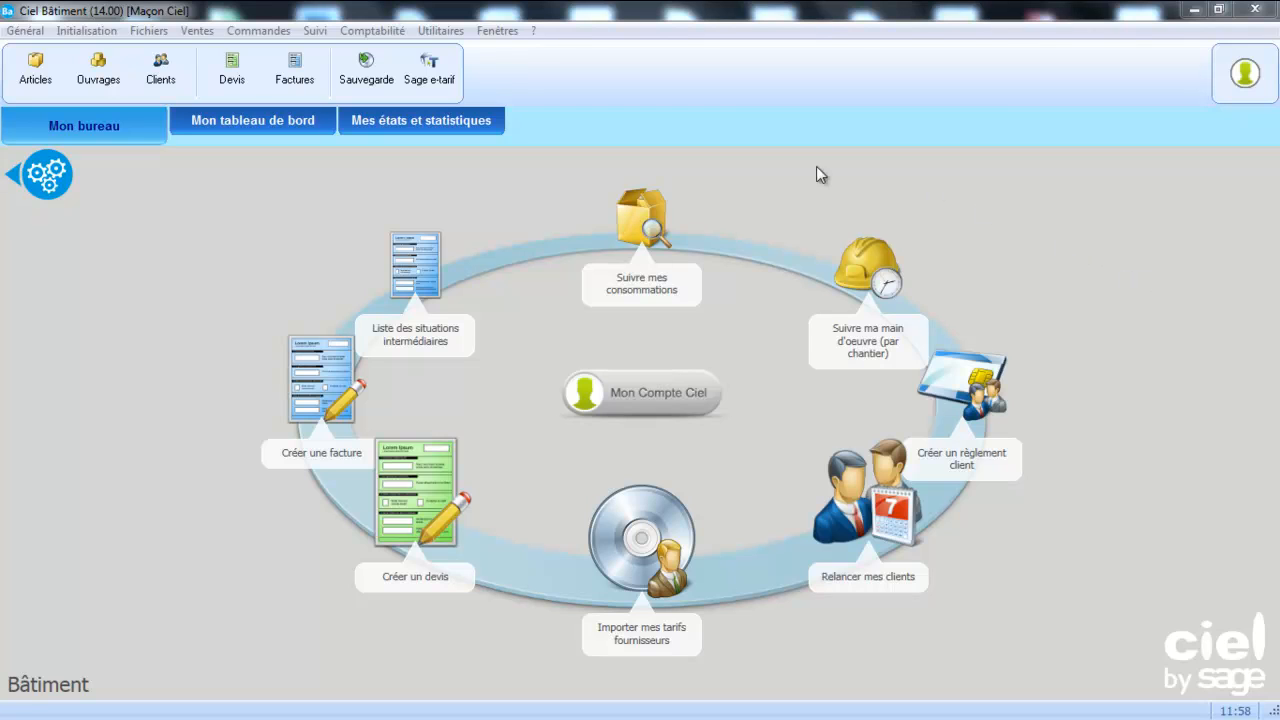
Open the article list in the Standard view and expand its side command panel.
click(37, 74)
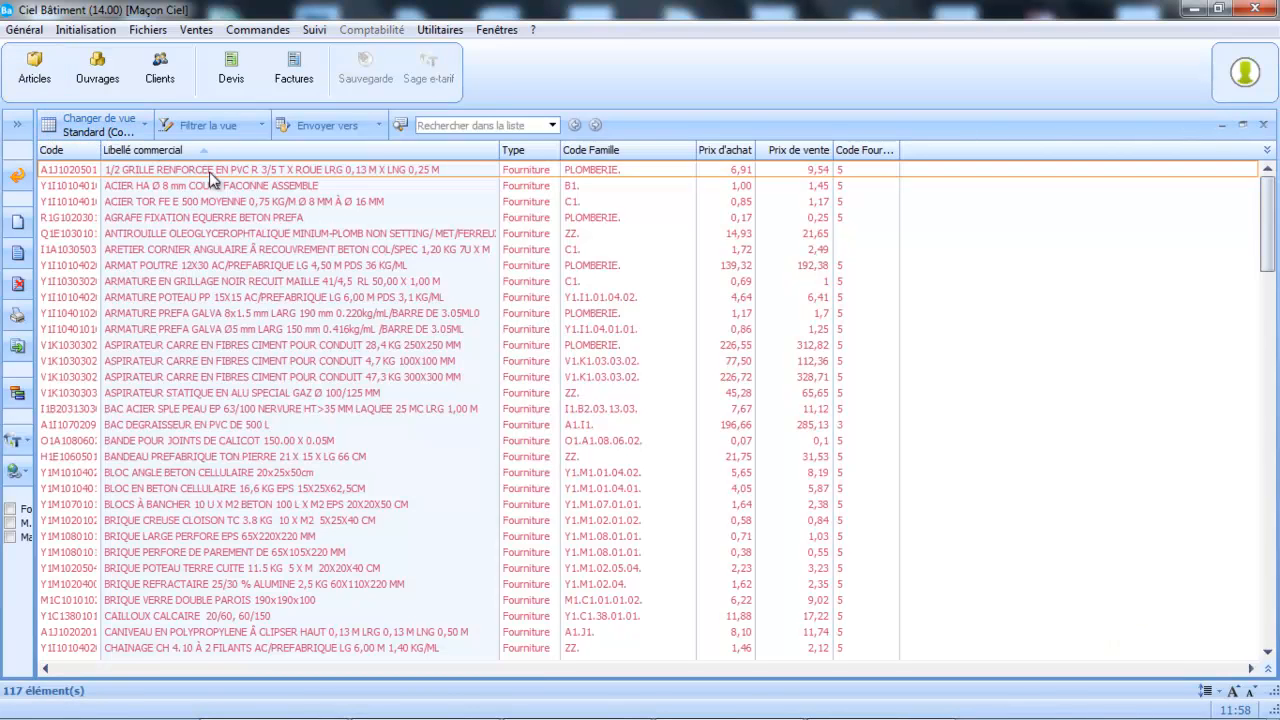
click(146, 130)
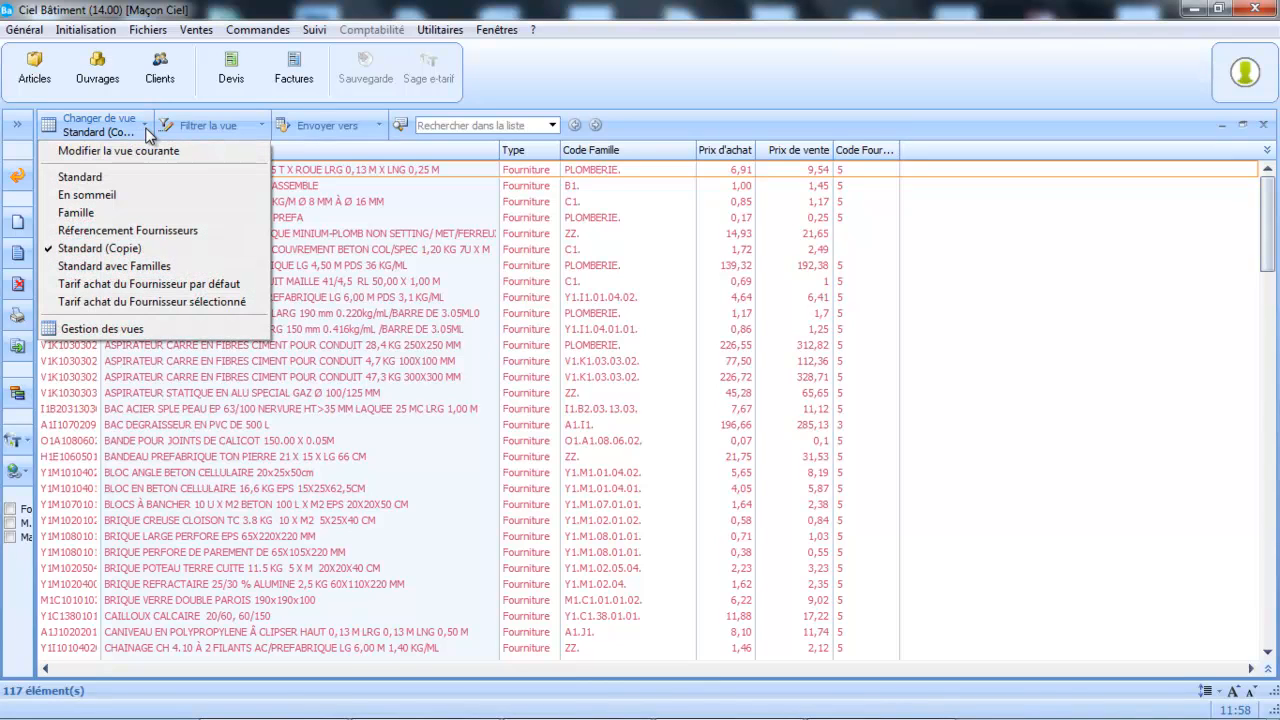
click(121, 176)
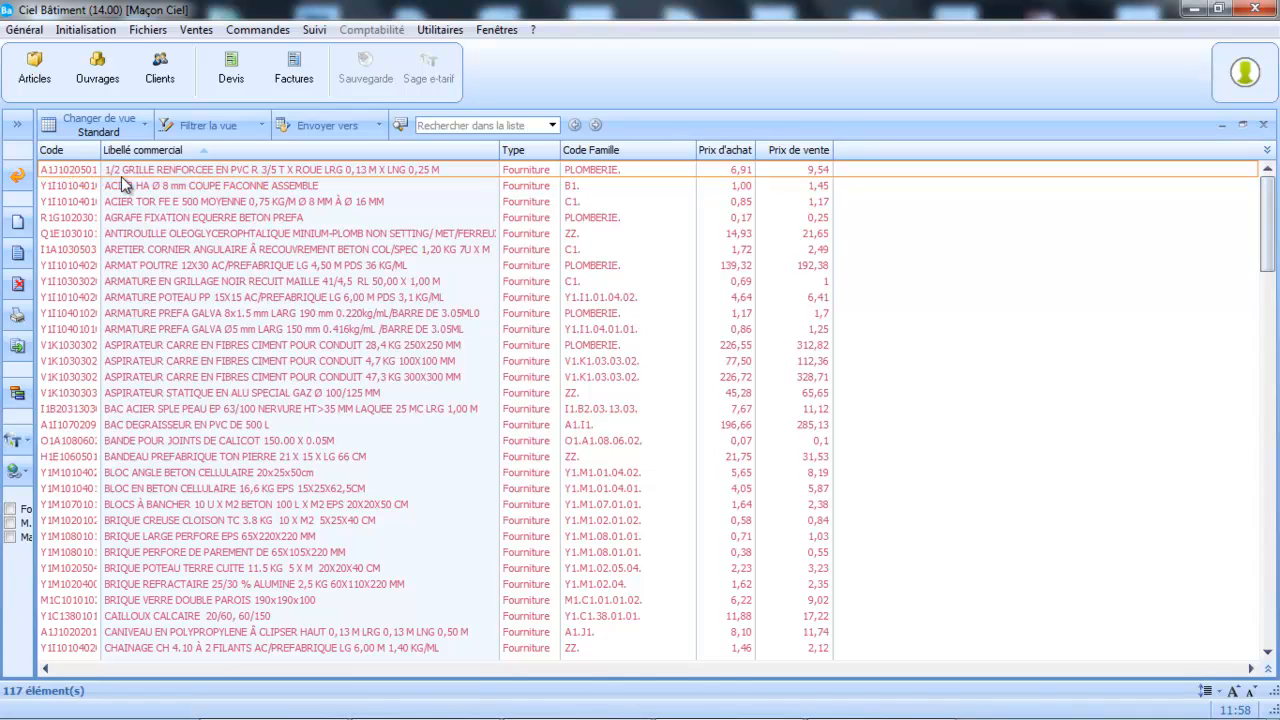
click(16, 124)
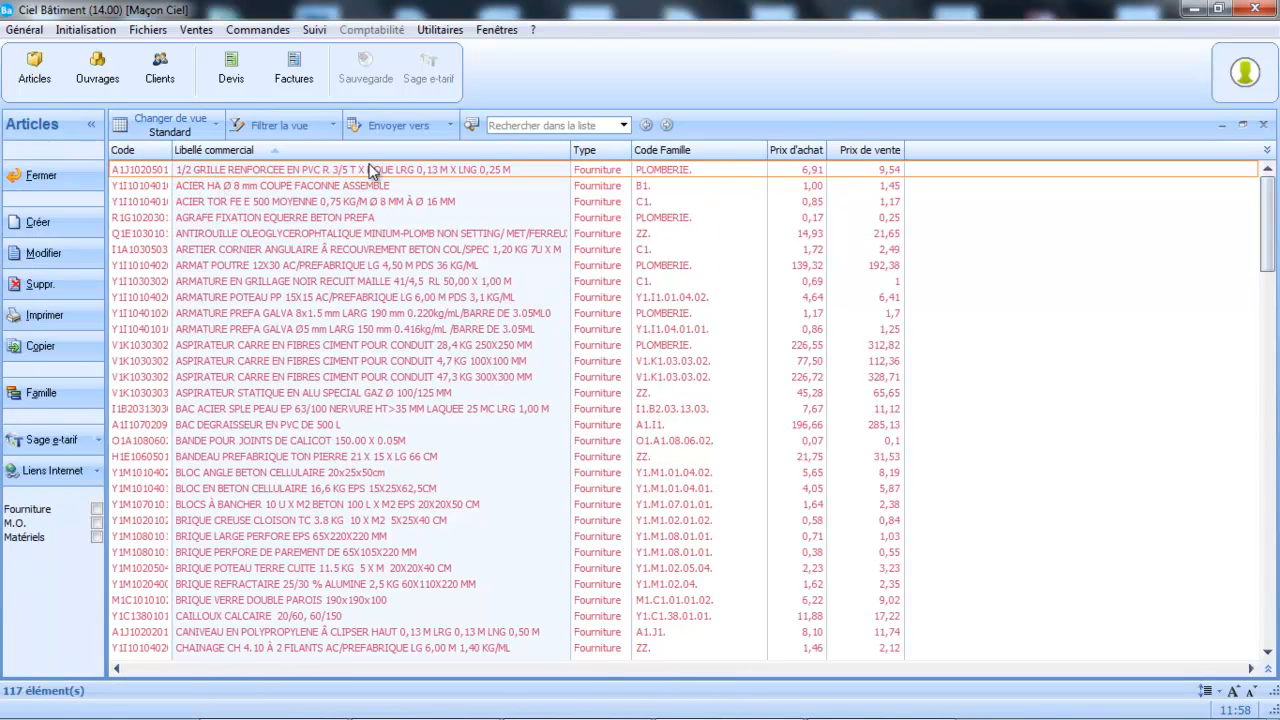
View the articles in the Famille view for family code PLOMB and return to the Standard view.
click(212, 132)
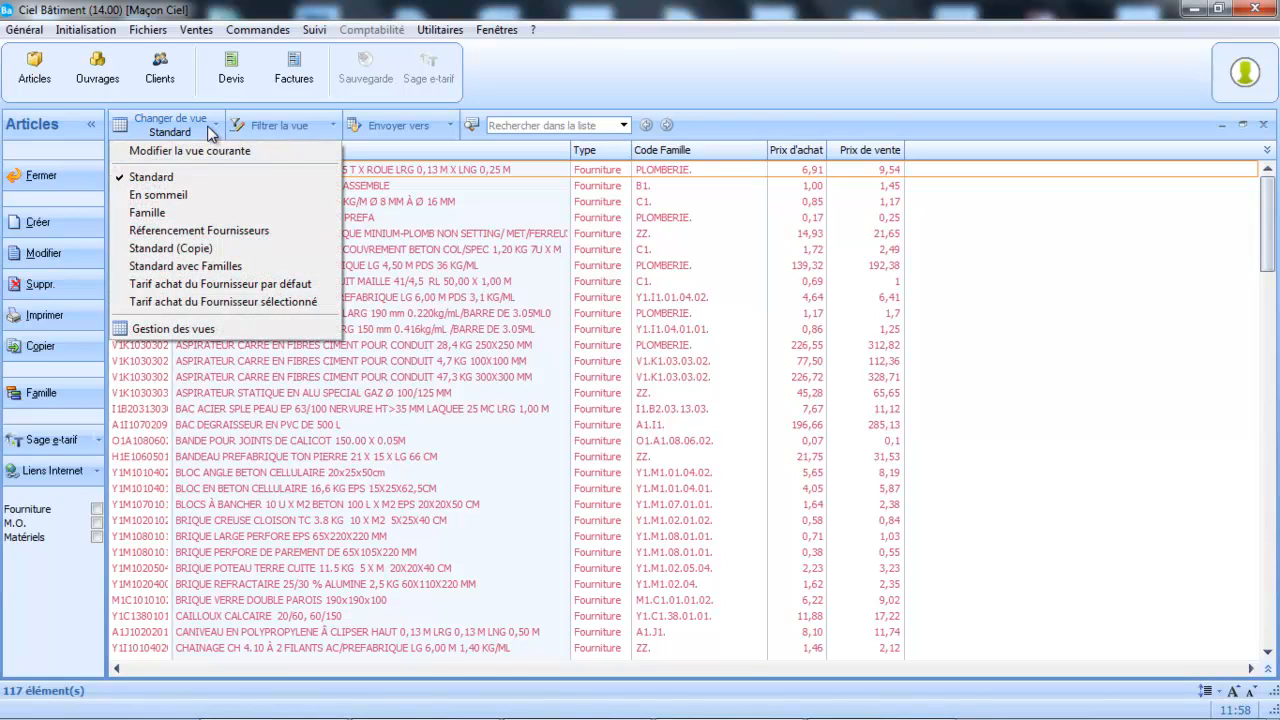
click(212, 213)
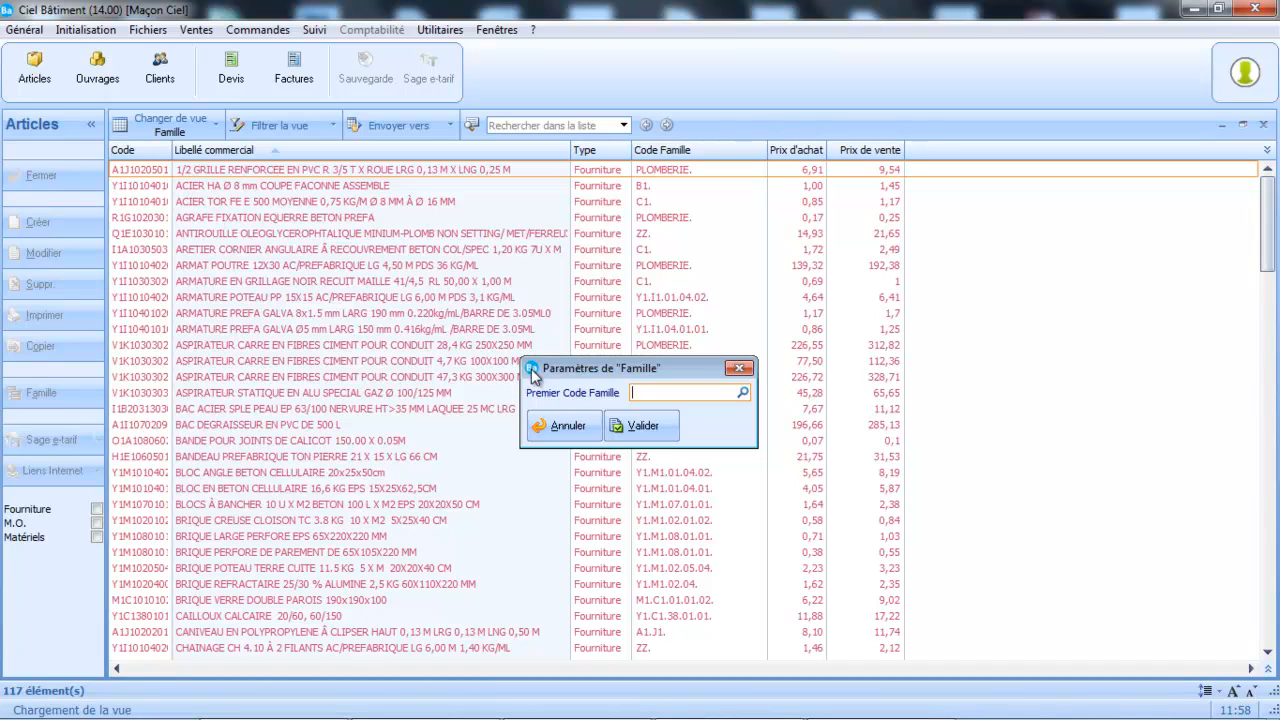
text(PLOMB)
click(638, 426)
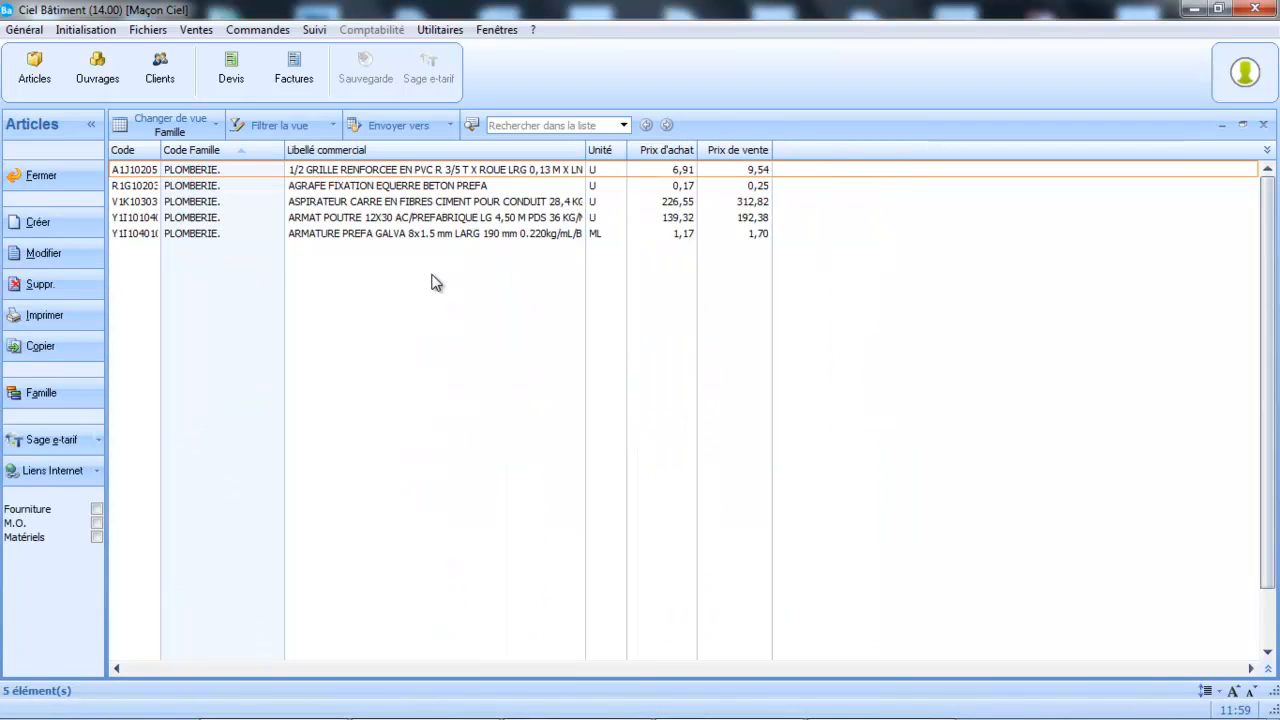
click(205, 118)
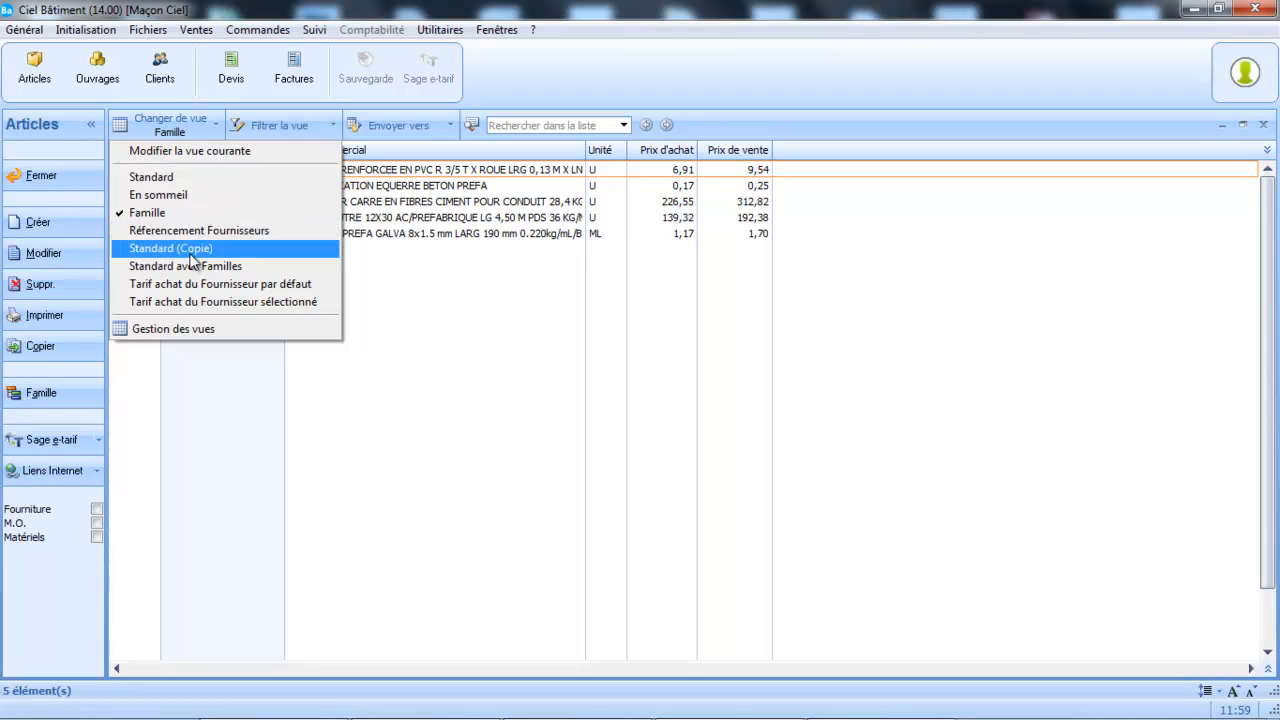
click(239, 183)
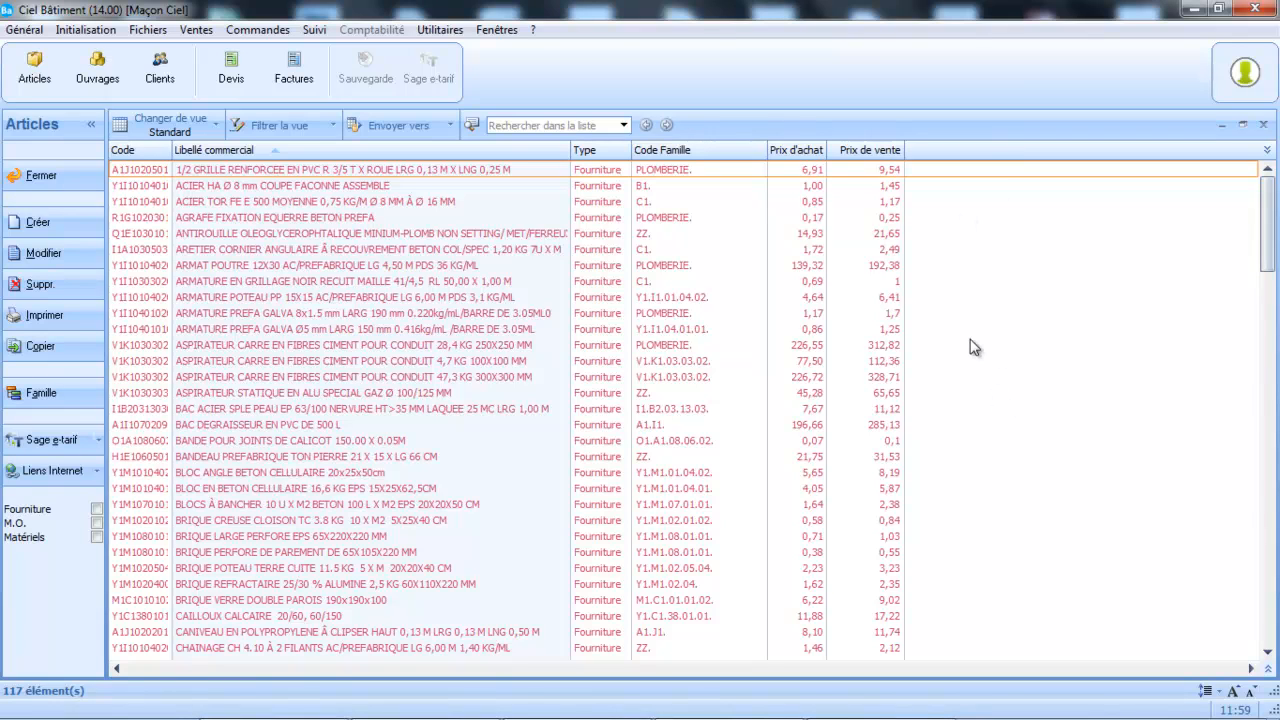
Open the management of the article views and make a copy of the Standard view.
click(207, 133)
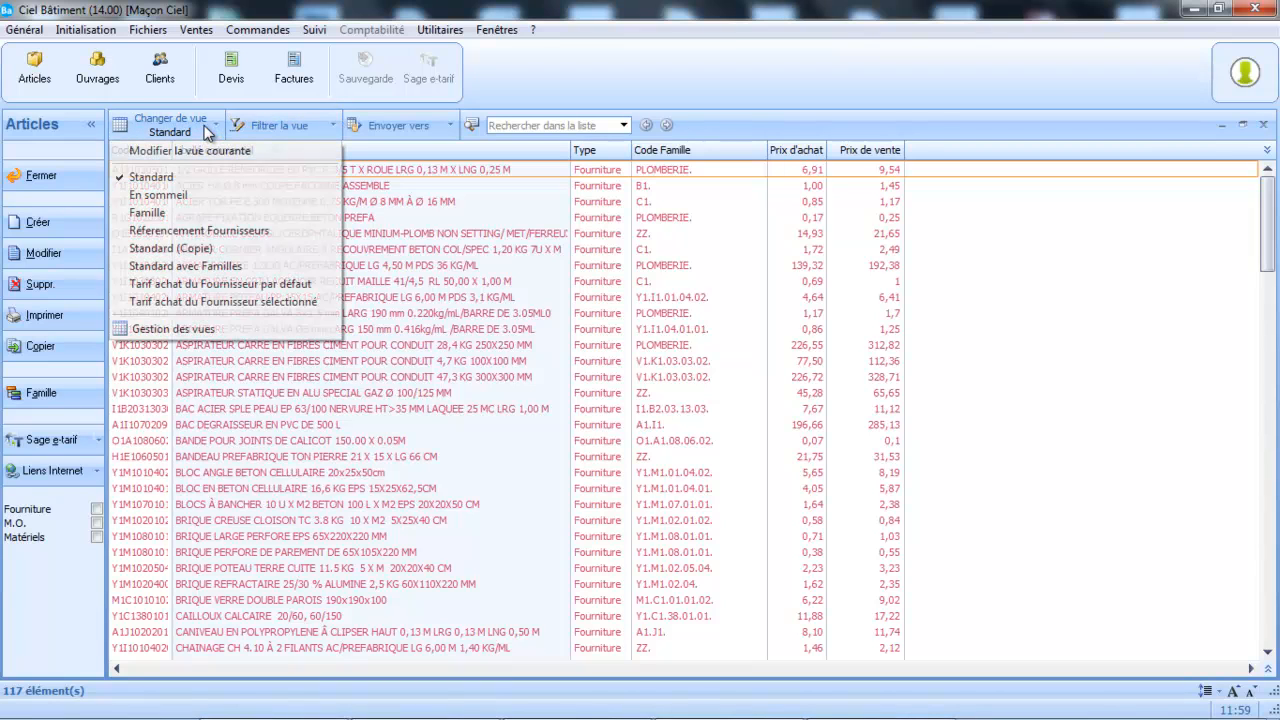
click(203, 328)
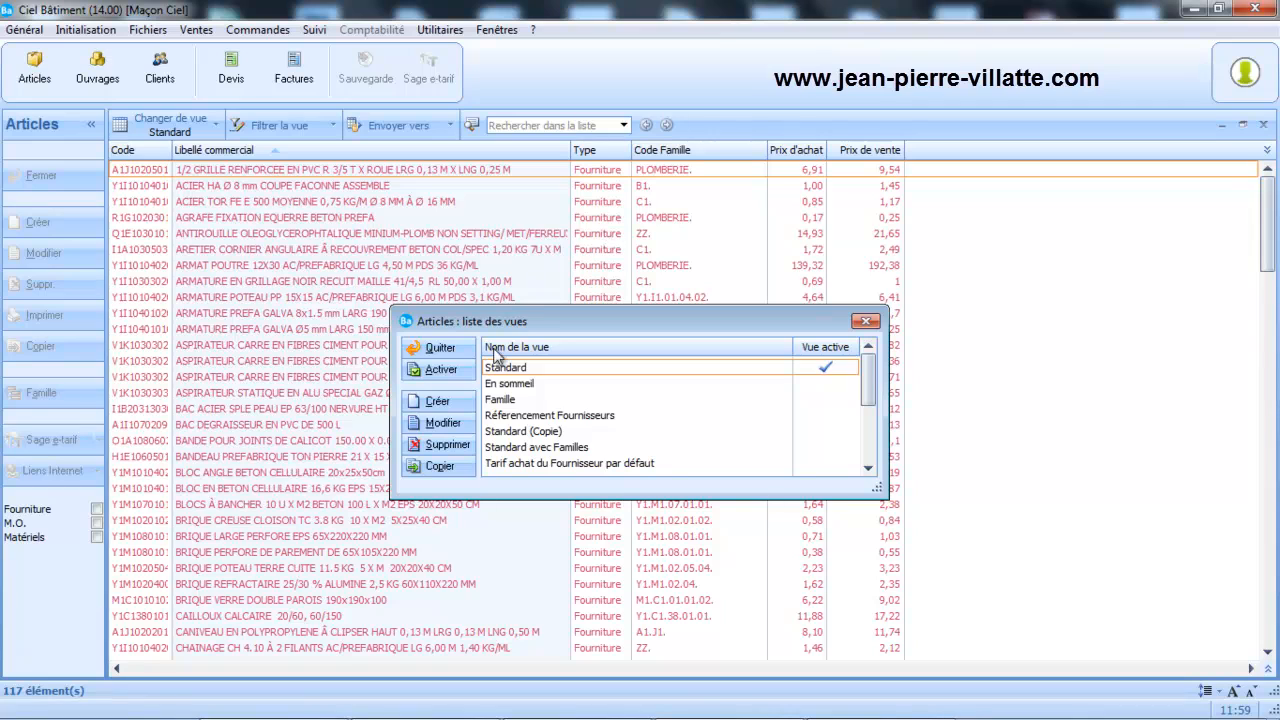
click(449, 468)
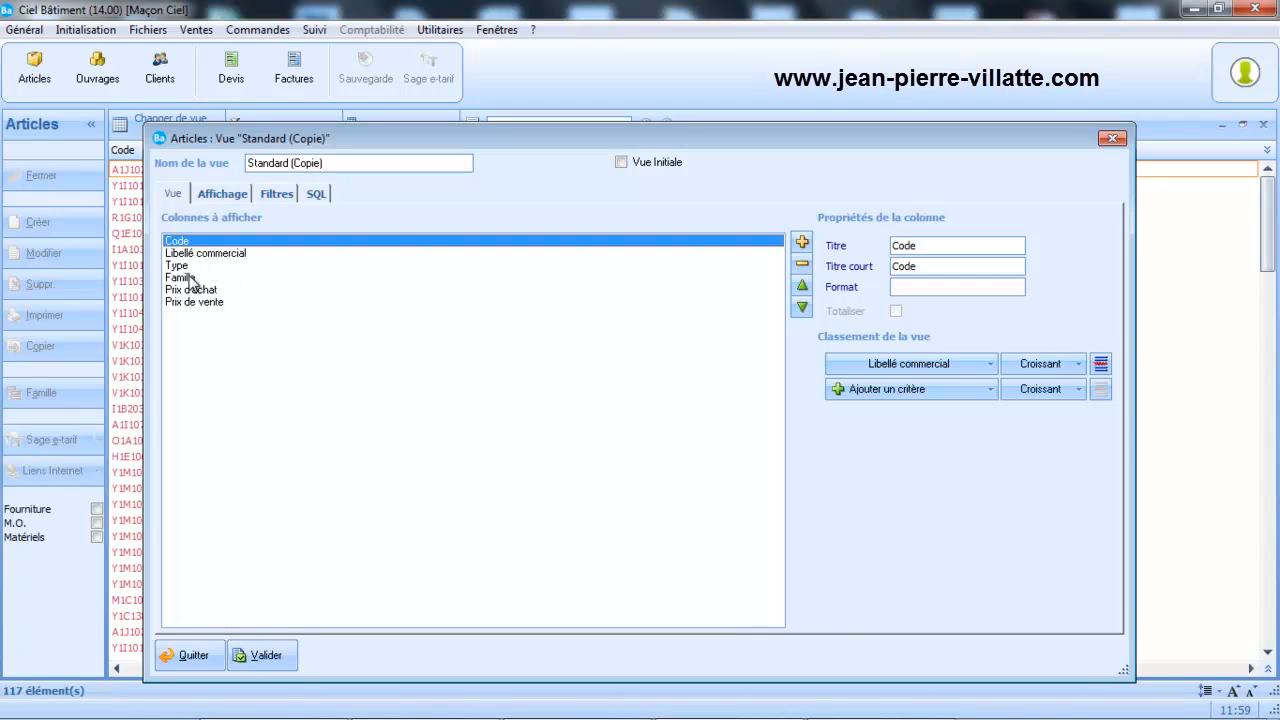
Add the Code Fournisseur column from the Divers category after Prix de vente in the copied view.
click(207, 304)
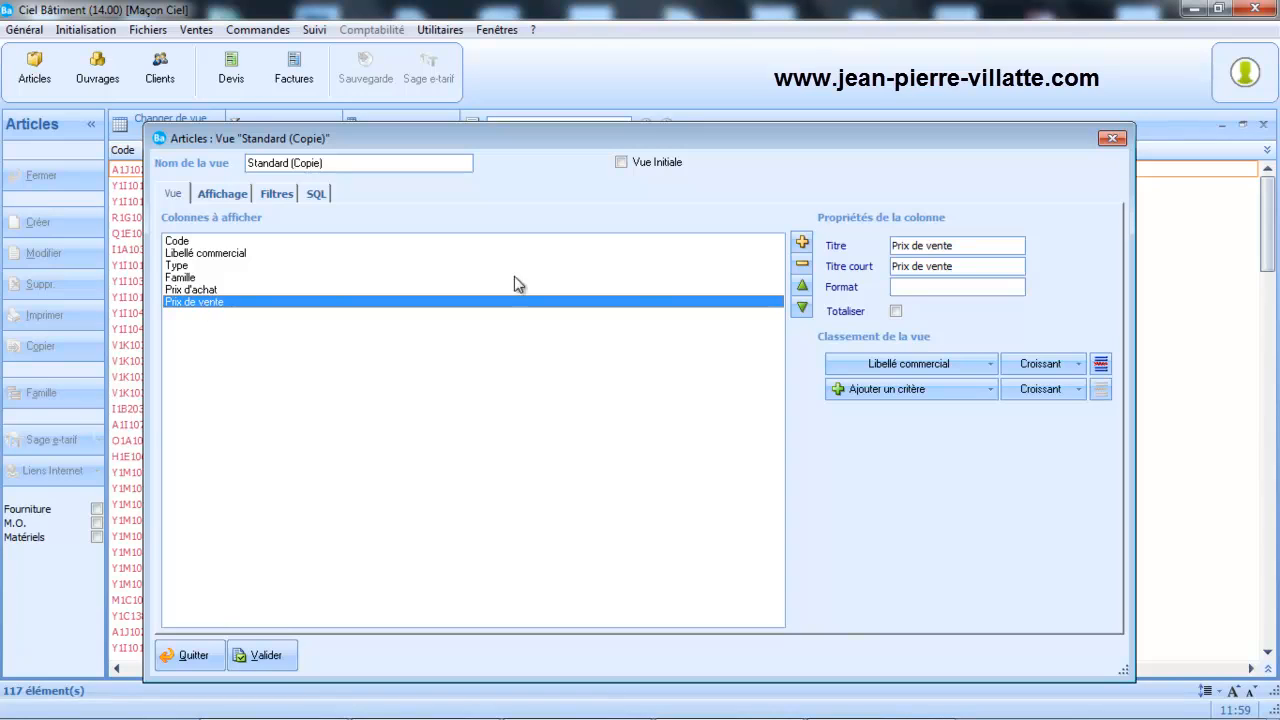
click(802, 244)
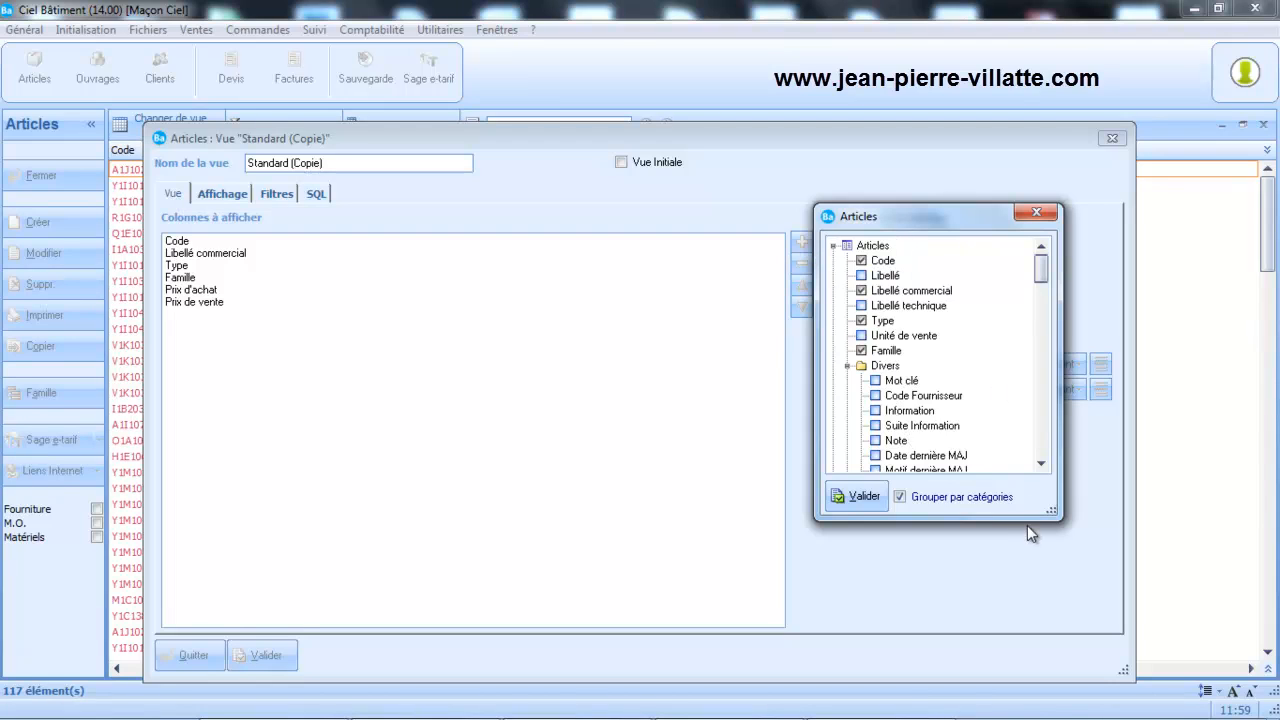
click(1041, 463)
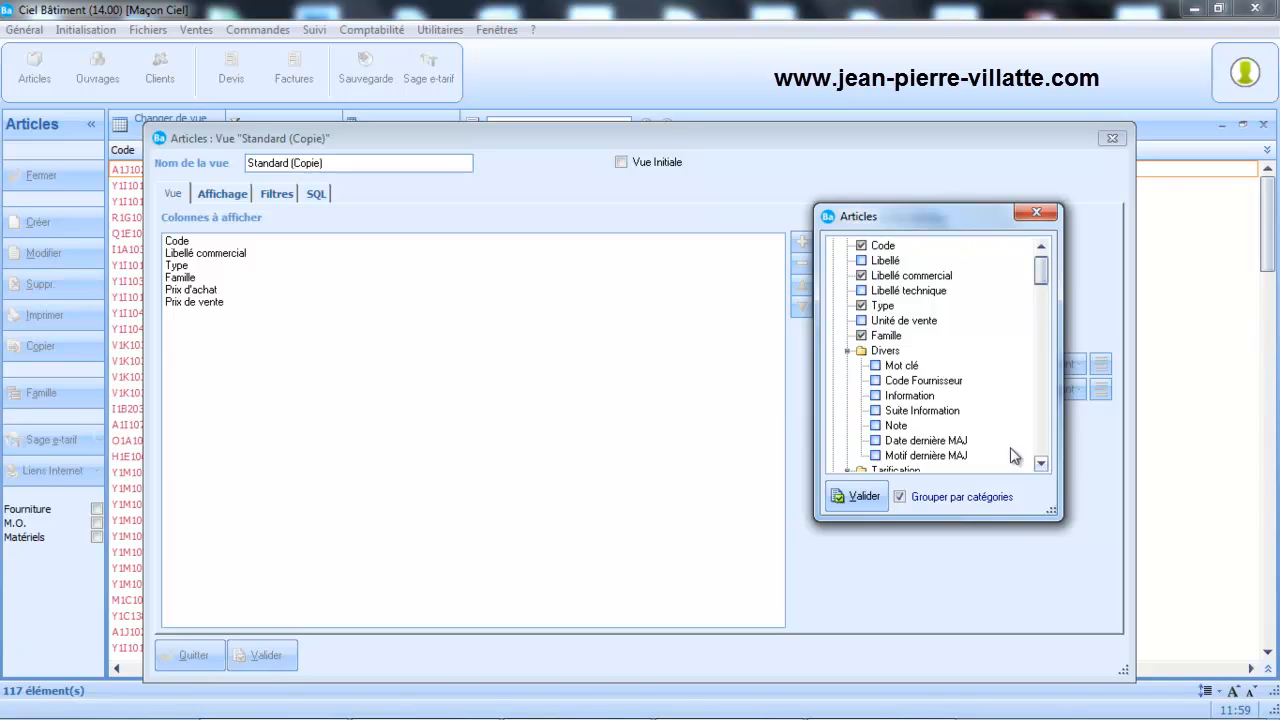
click(876, 381)
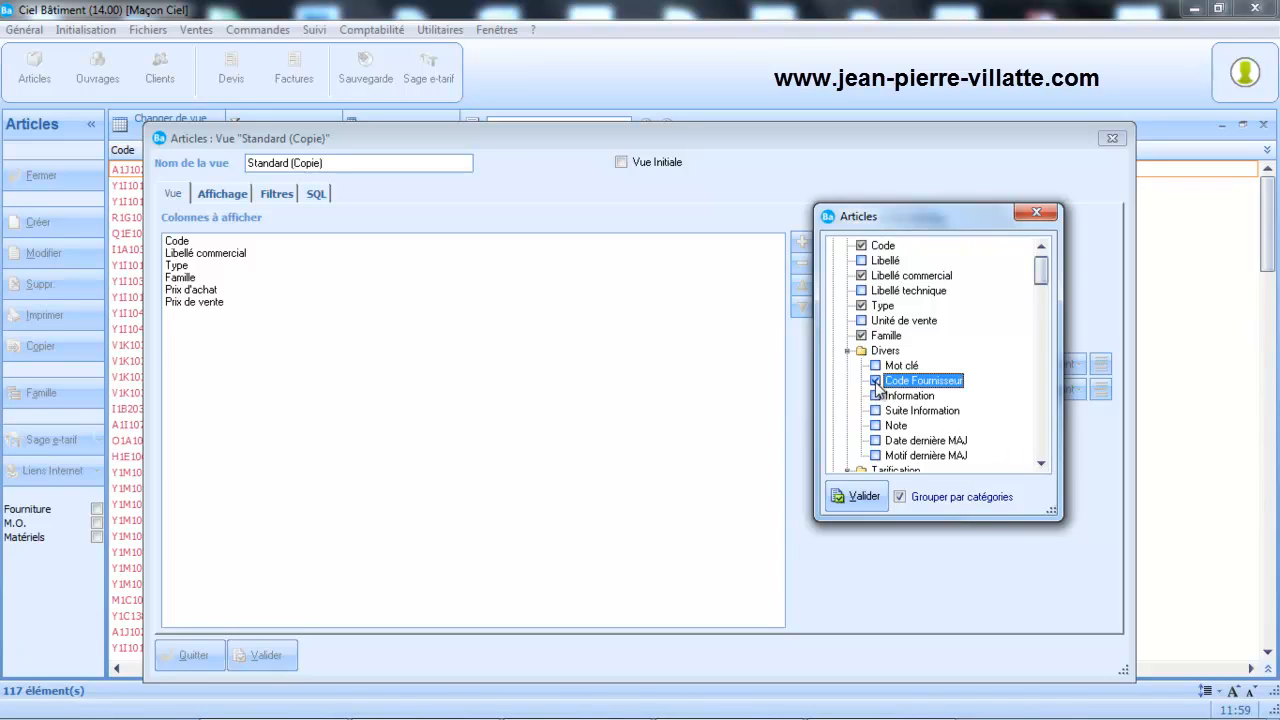
click(860, 497)
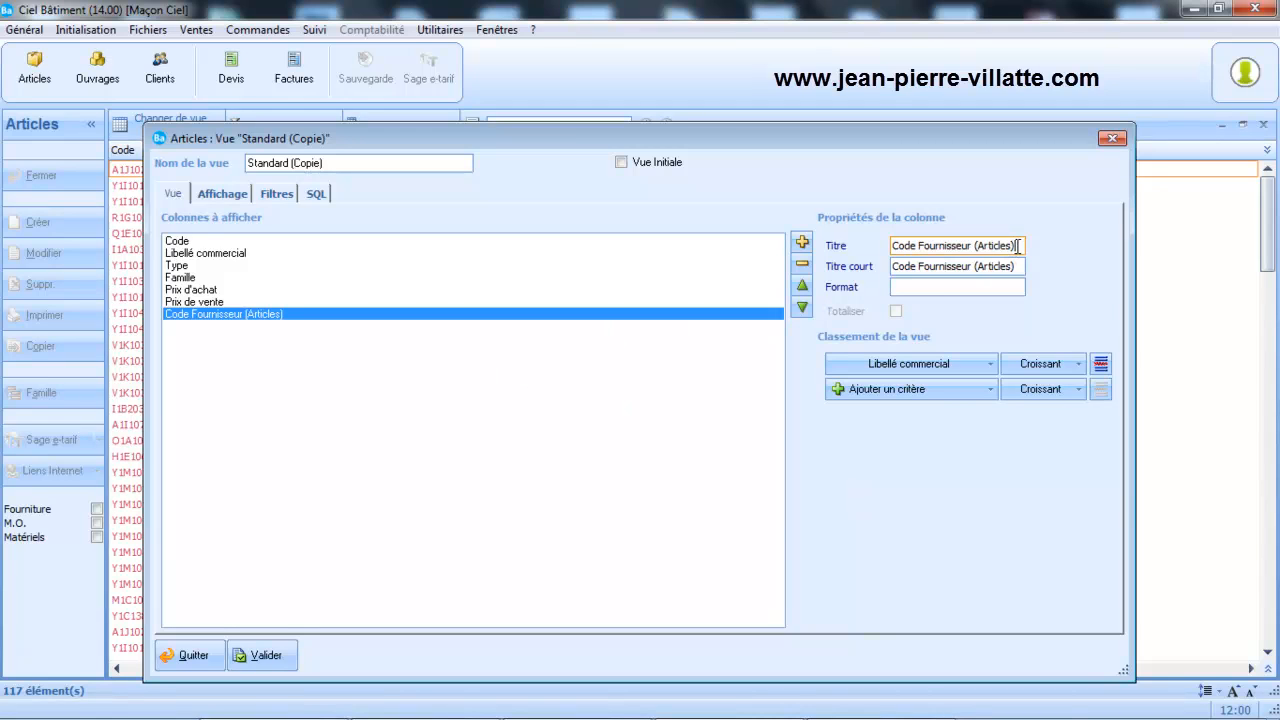
Change the title of the Code Fournisseur column to "Code Fr".
click(1018, 246)
key(BackSpace)
key(BackSpace)
key(BackSpace)
key(BackSpace)
key(BackSpace)
key(BackSpace)
key(BackSpace)
key(BackSpace)
key(BackSpace)
key(BackSpace)
key(BackSpace)
key(BackSpace)
key(BackSpace)
key(BackSpace)
key(BackSpace)
key(BackSpace)
key(BackSpace)
key(BackSpace)
key(BackSpace)
key(BackSpace)
key(BackSpace)
text(r)
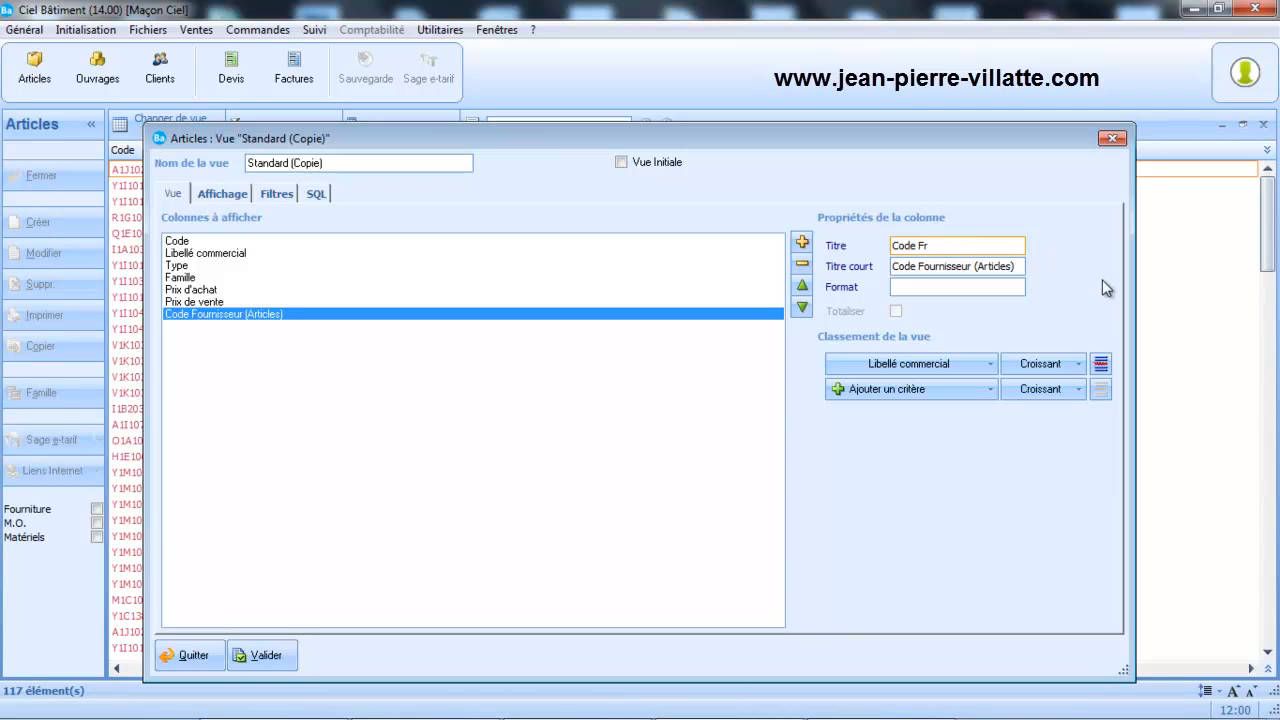
Shorten the short title of the Code Fournisseur column by deleting characters from its "(Articles)" ending.
click(1018, 266)
key(BackSpace)
key(BackSpace)
key(BackSpace)
key(BackSpace)
key(BackSpace)
key(BackSpace)
key(BackSpace)
key(BackSpace)
key(BackSpace)
key(BackSpace)
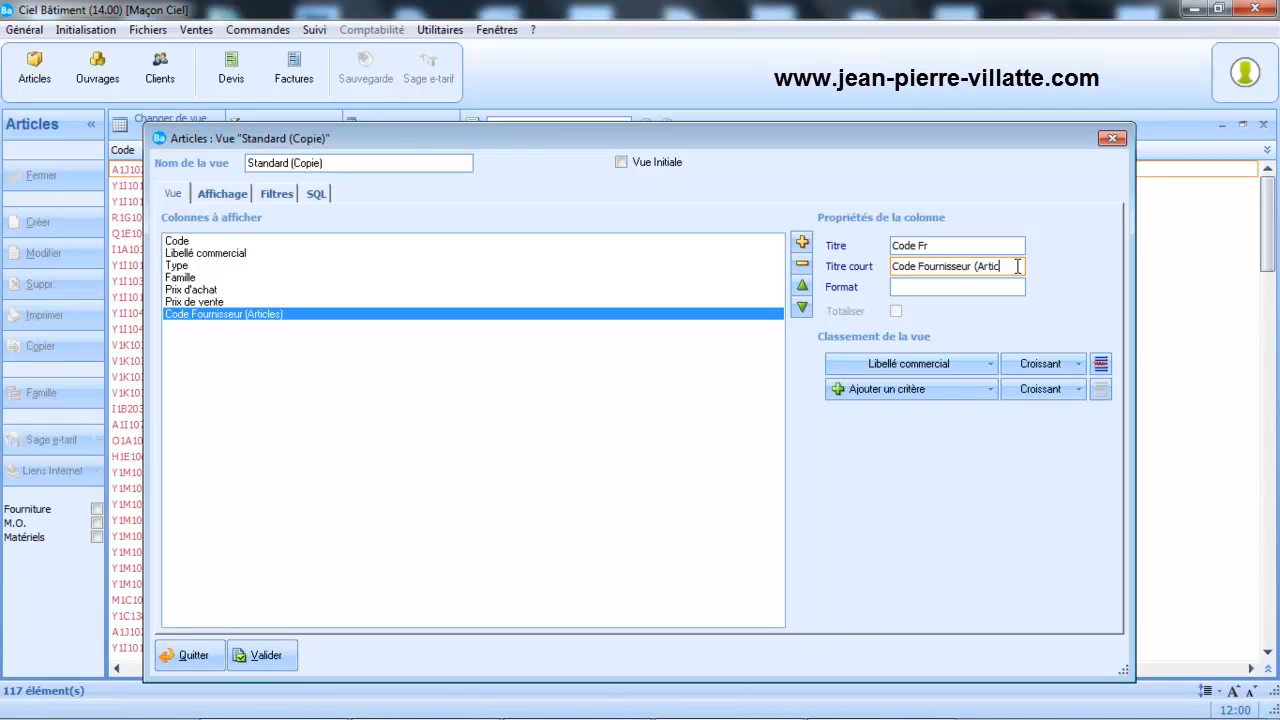
key(BackSpace)
key(BackSpace)
Add the Bibliothèque column of the articles to the copied view.
click(802, 242)
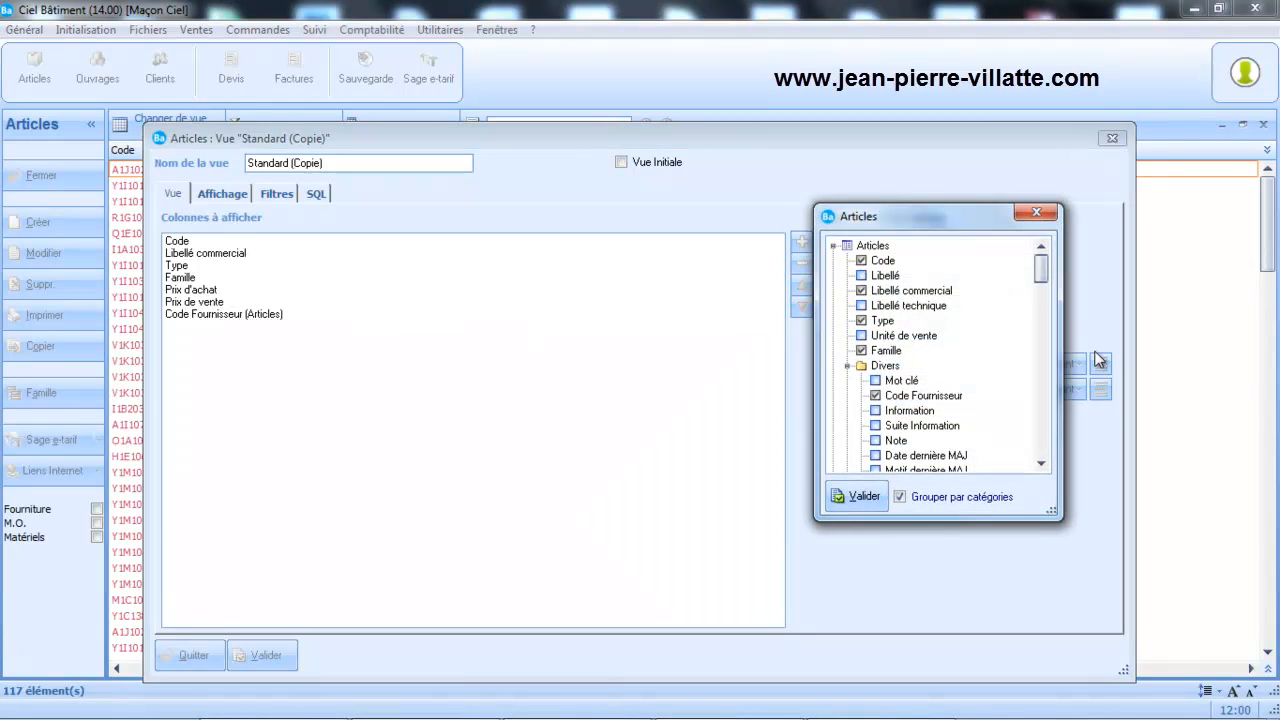
click(1041, 463)
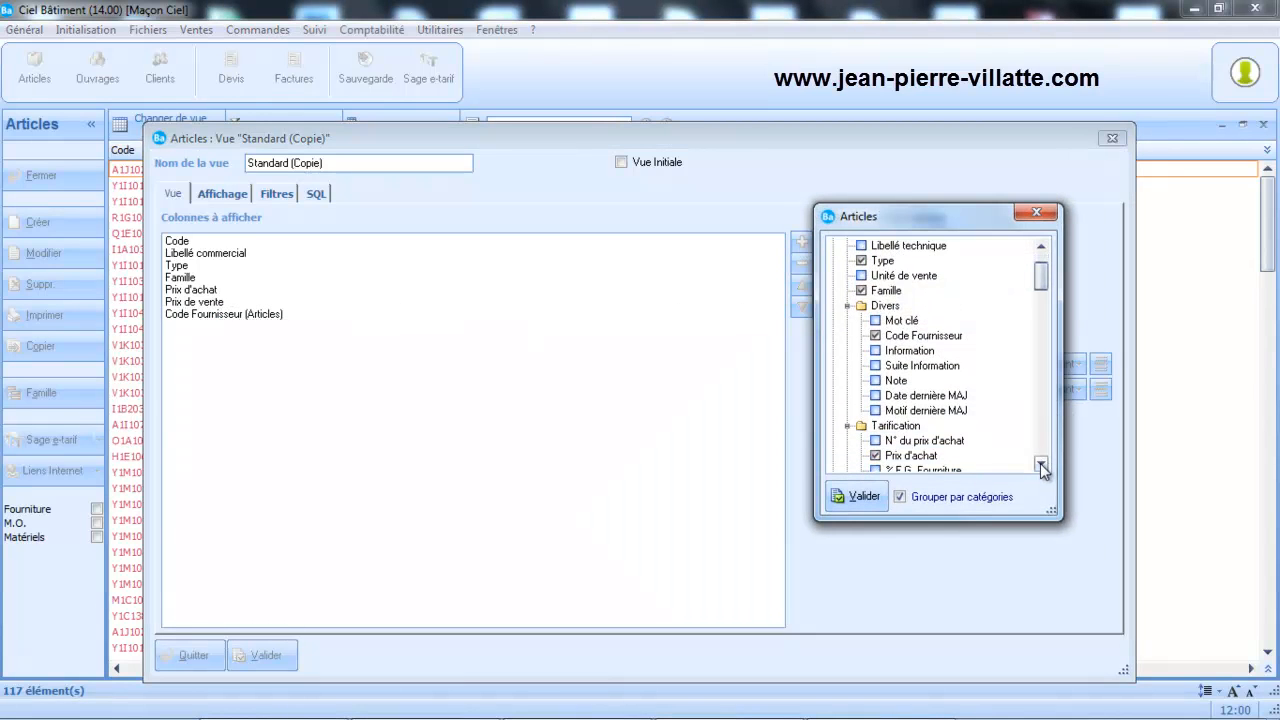
click(1041, 464)
click(1041, 464)
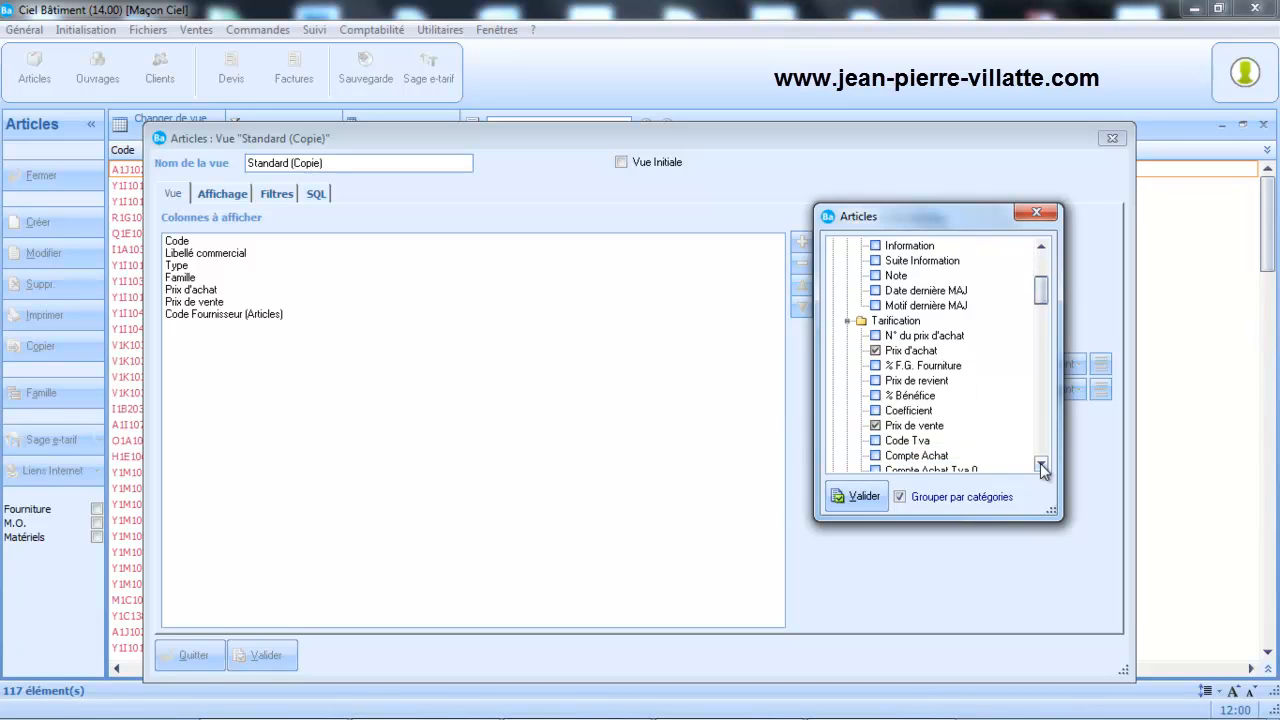
drag(1041, 464, 1041, 466)
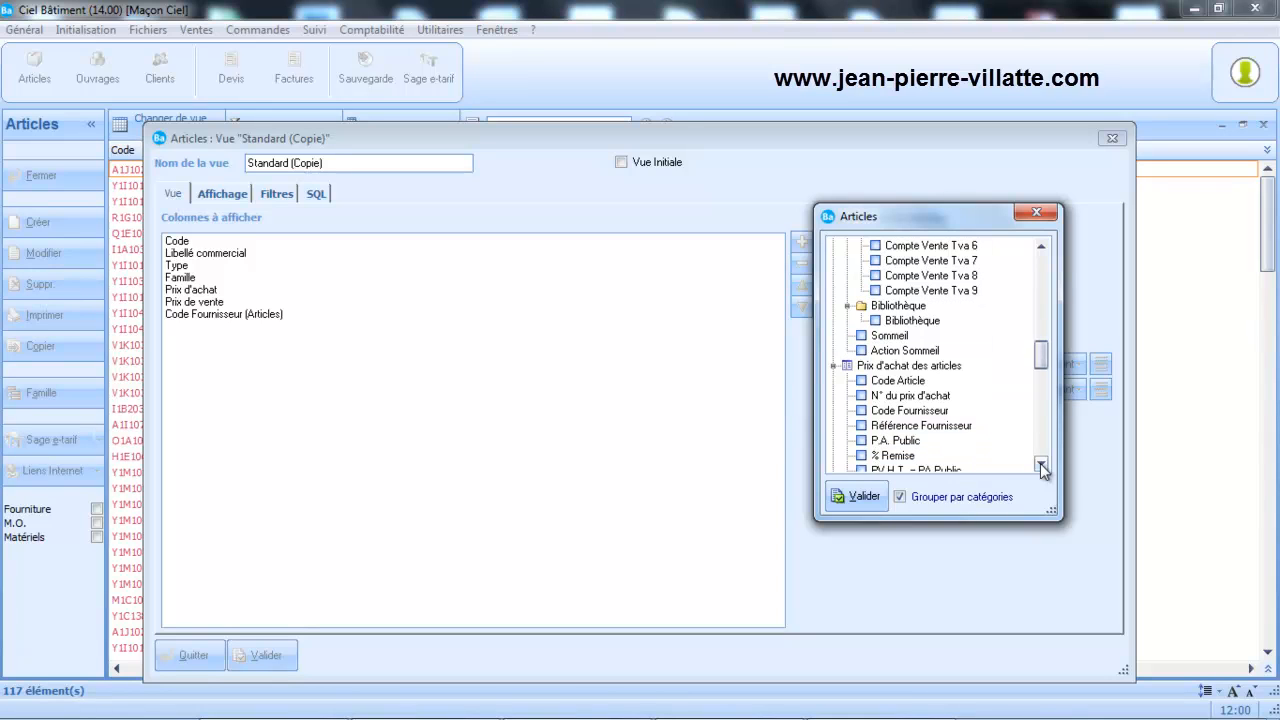
click(912, 322)
click(855, 500)
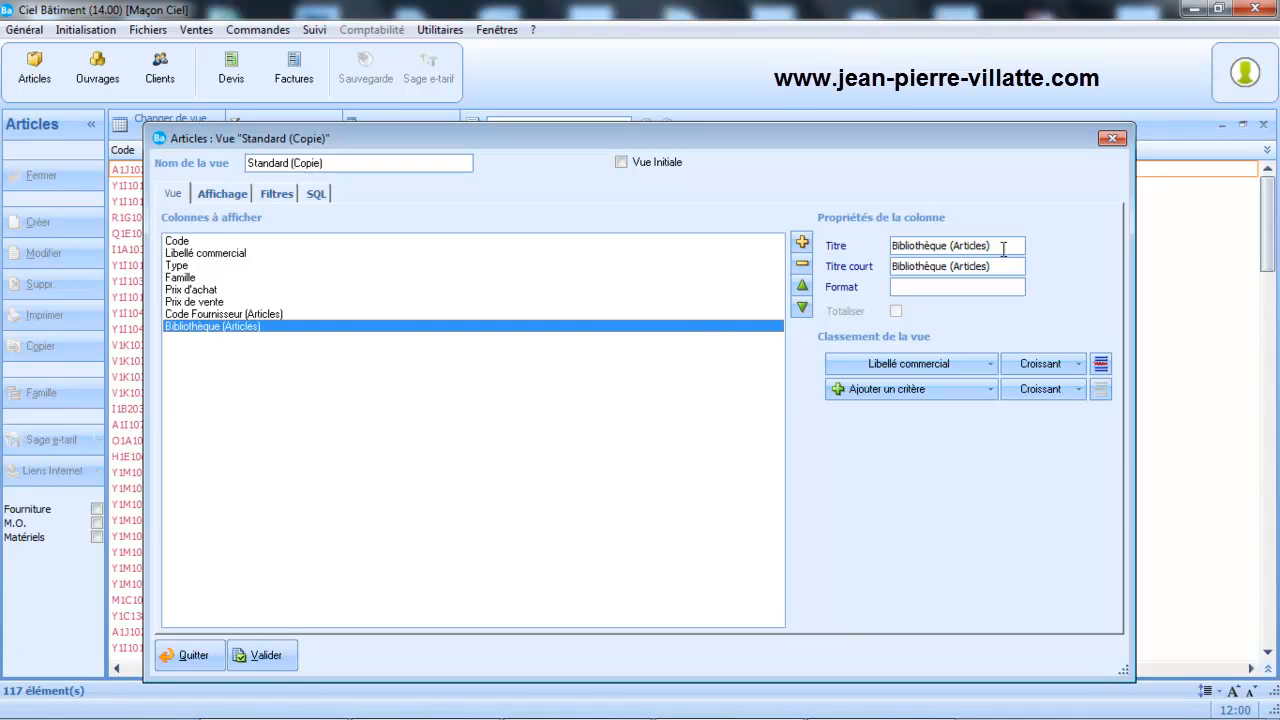
Add the Stock de roulement column from Stock des articles to the copied view.
click(801, 245)
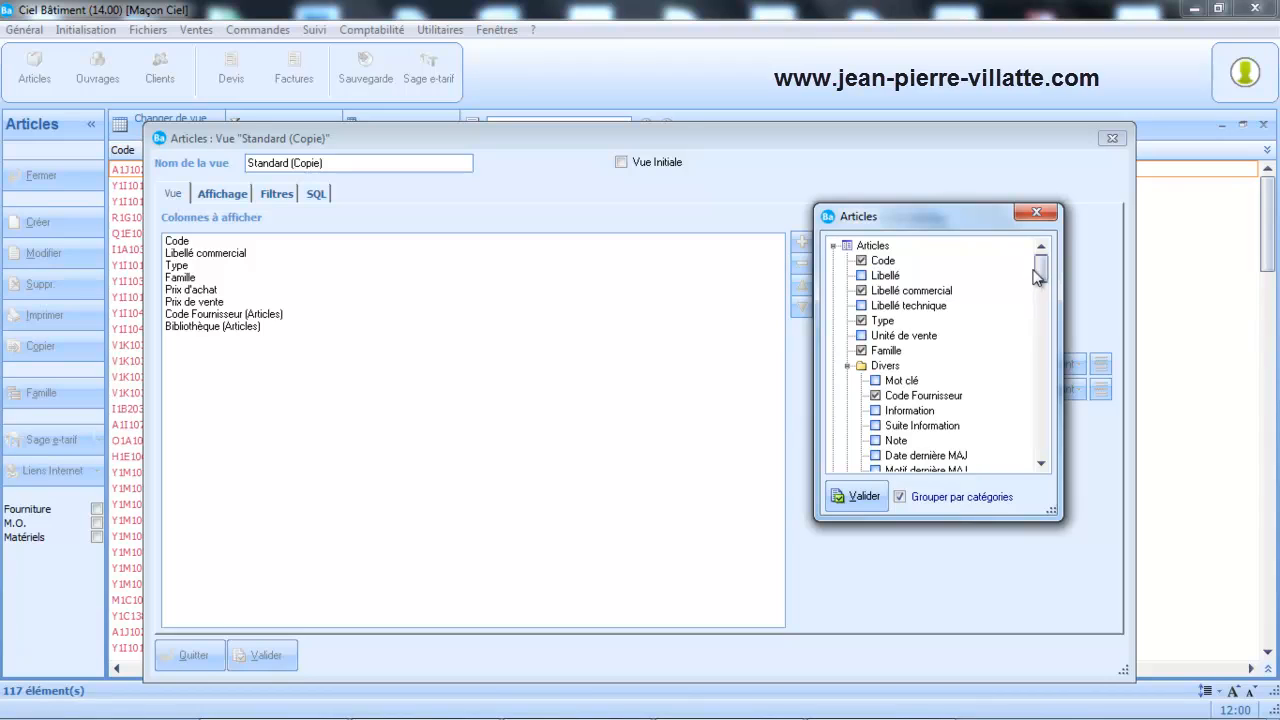
drag(1040, 270, 1050, 366)
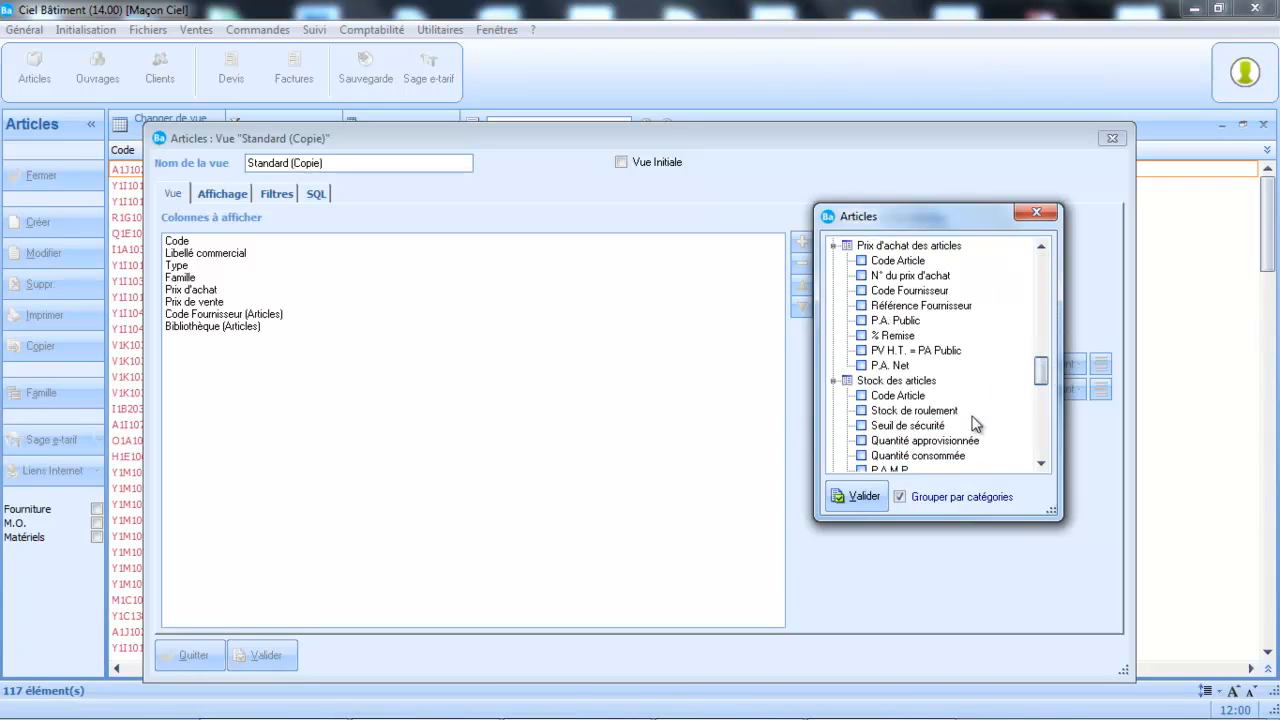
click(1041, 463)
click(1041, 463)
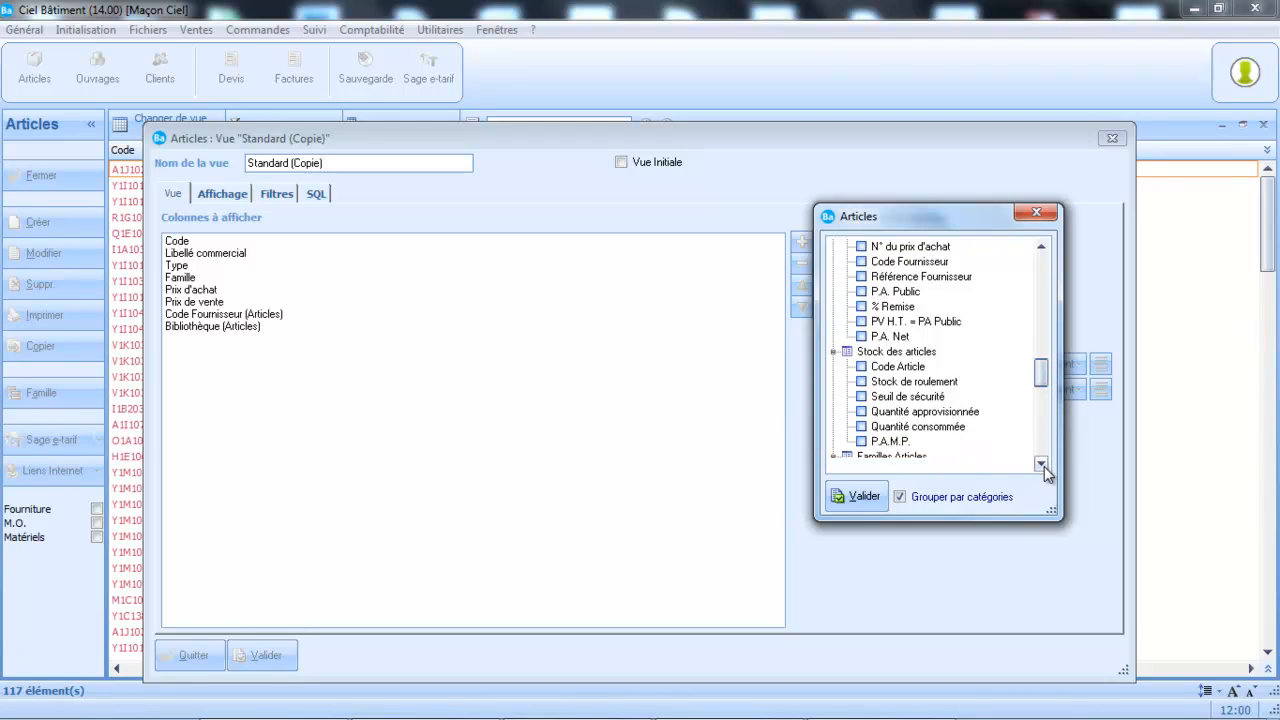
click(861, 381)
click(860, 496)
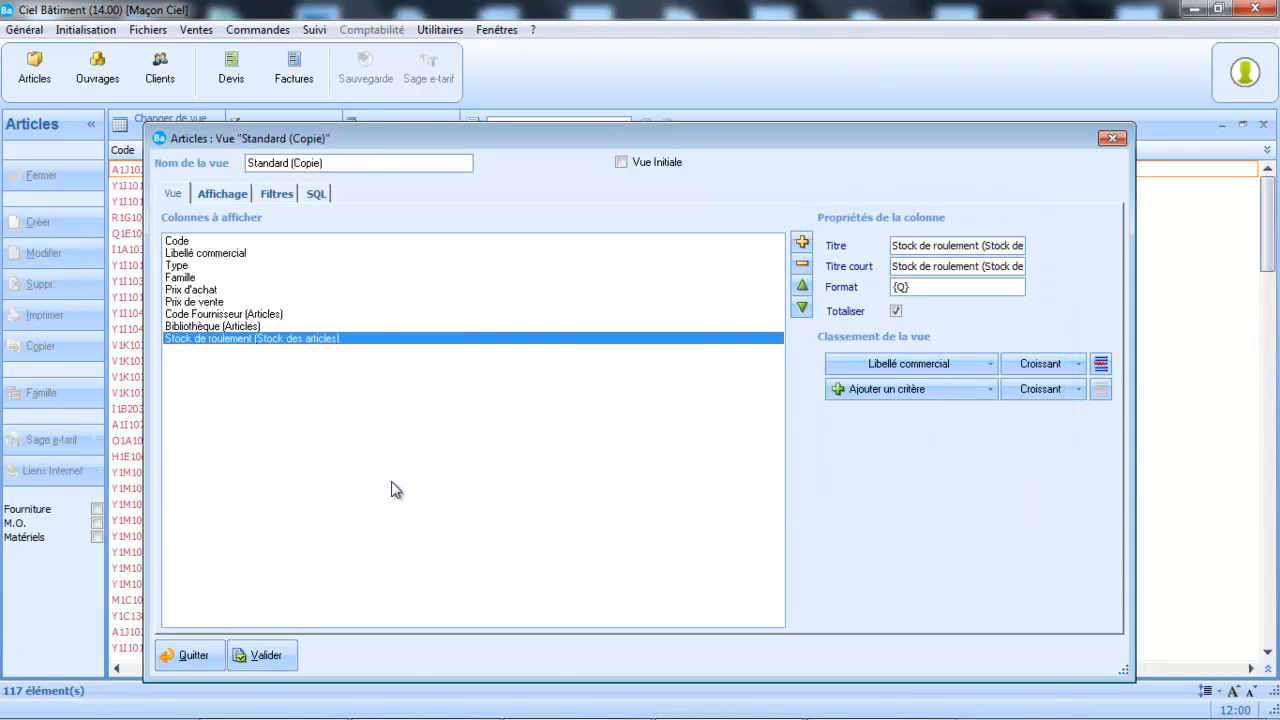
Name the copied view "Vue demo" and make it the active view of the article list.
click(353, 158)
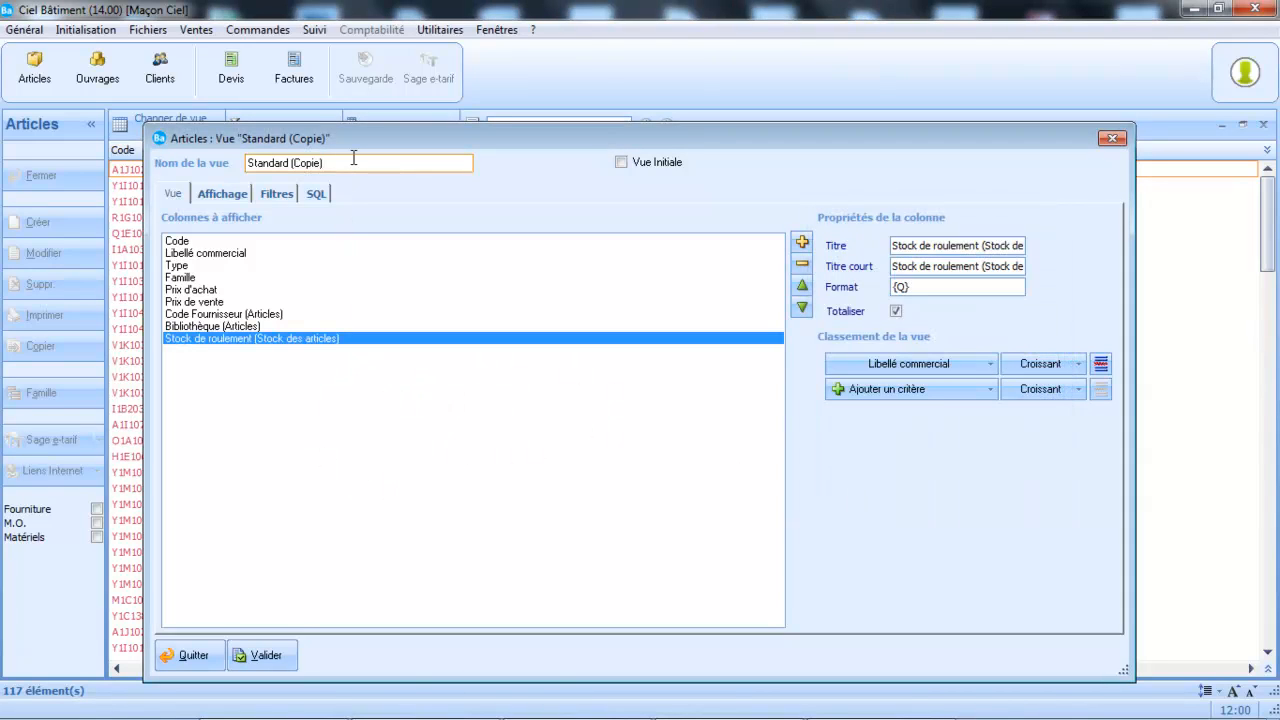
key(BackSpace)
key(BackSpace)
key(BackSpace)
key(BackSpace)
key(BackSpace)
key(BackSpace)
key(BackSpace)
key(BackSpace)
key(BackSpace)
key(BackSpace)
key(BackSpace)
key(BackSpace)
key(BackSpace)
key(BackSpace)
key(BackSpace)
key(BackSpace)
text(Vue demo)
click(272, 662)
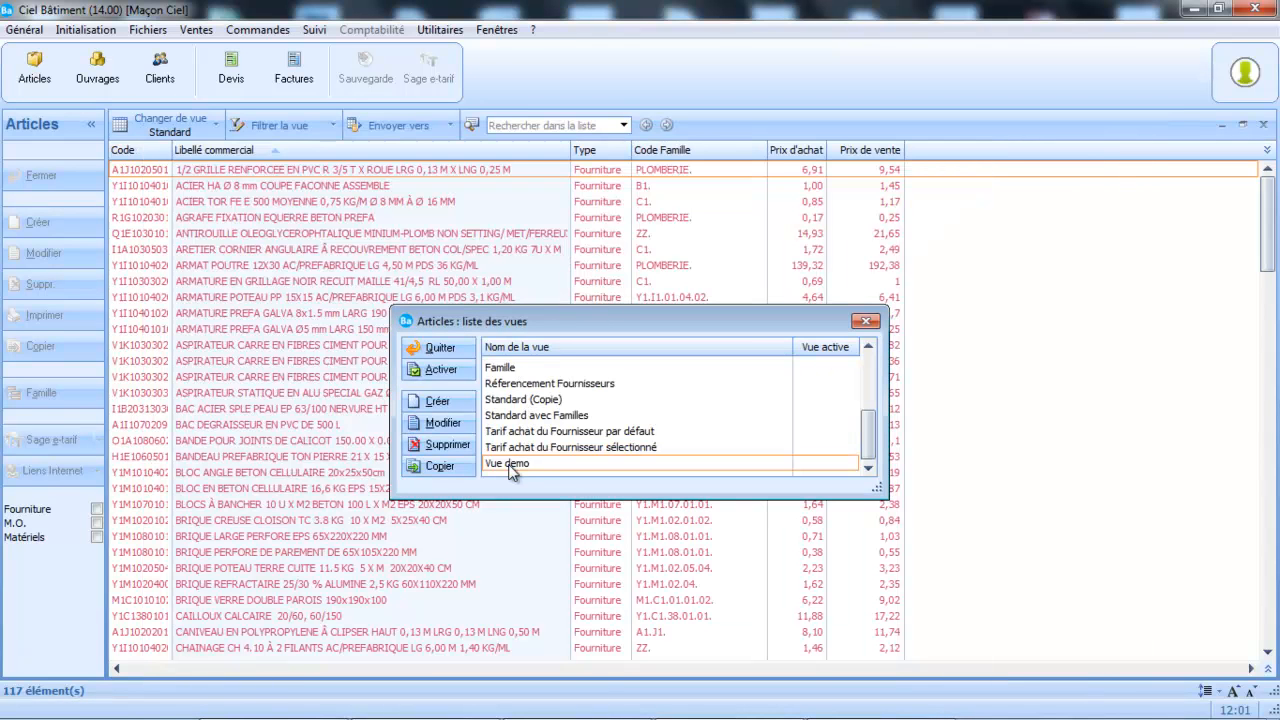
click(451, 373)
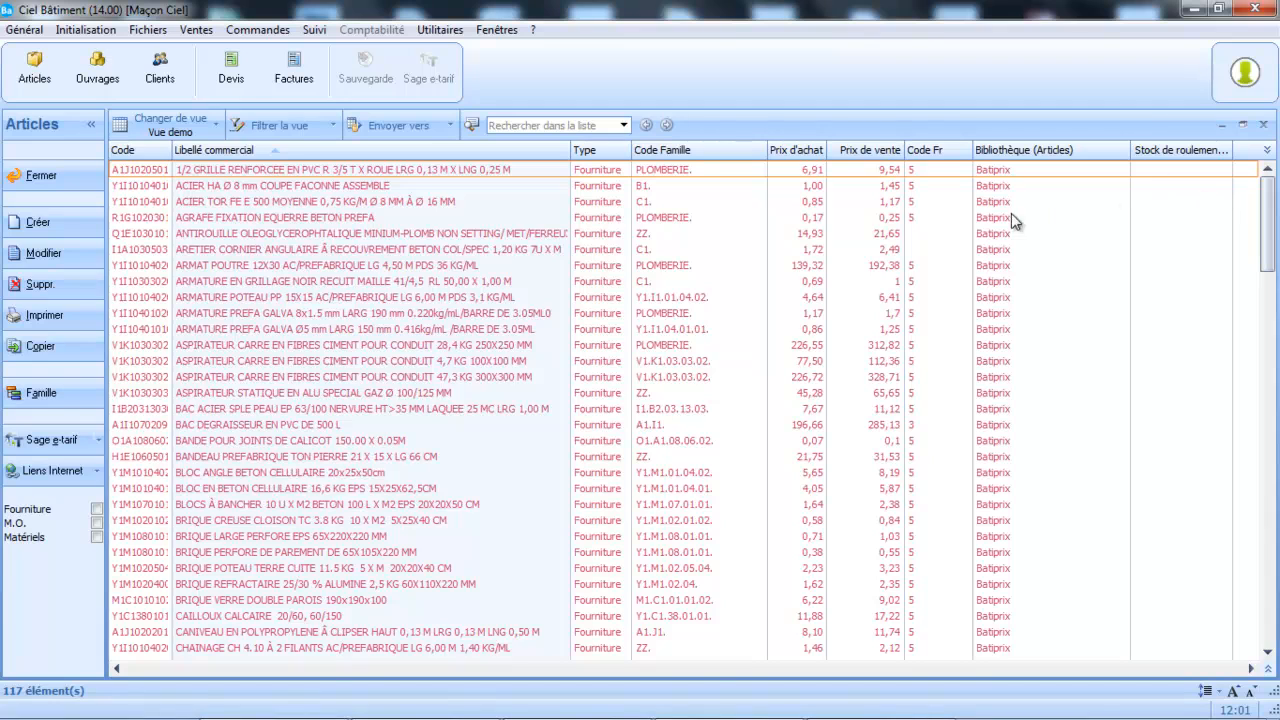
drag(1268, 205, 1180, 165)
click(207, 129)
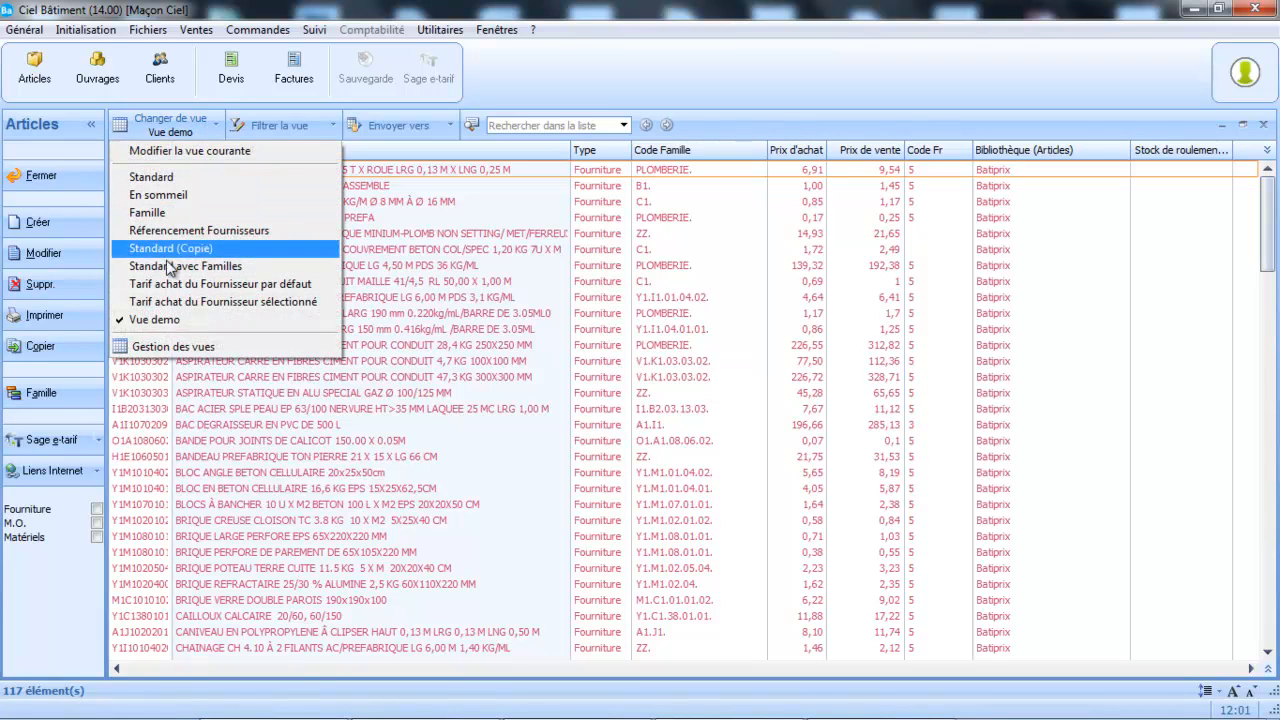
click(290, 412)
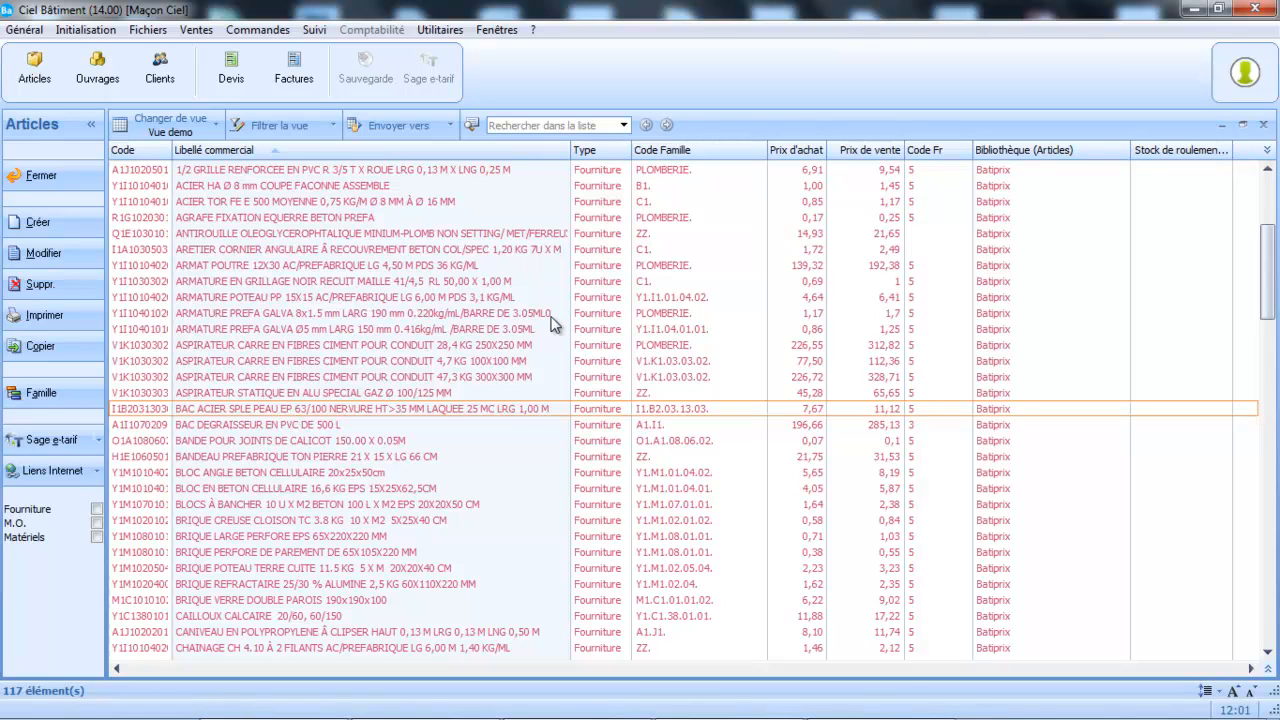
click(168, 125)
click(468, 300)
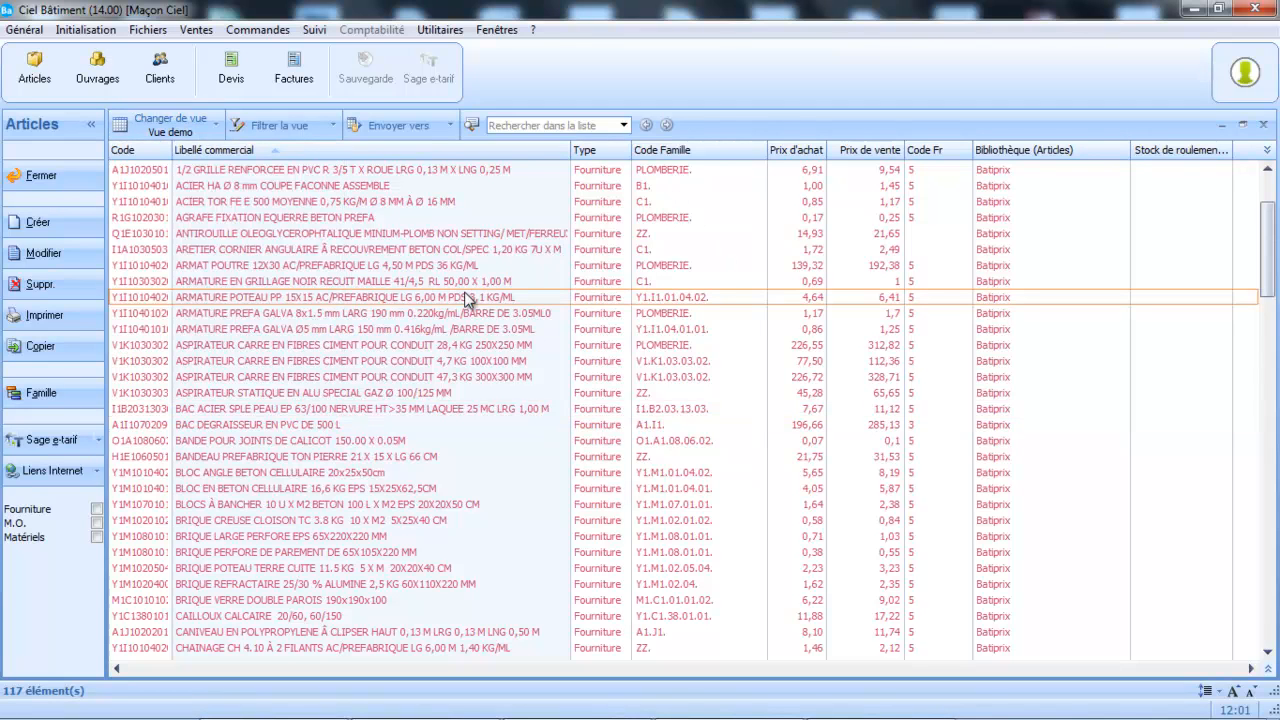
Open the article list as a separate data table that offers column grouping, filtering and totals.
right_click(730, 283)
click(768, 365)
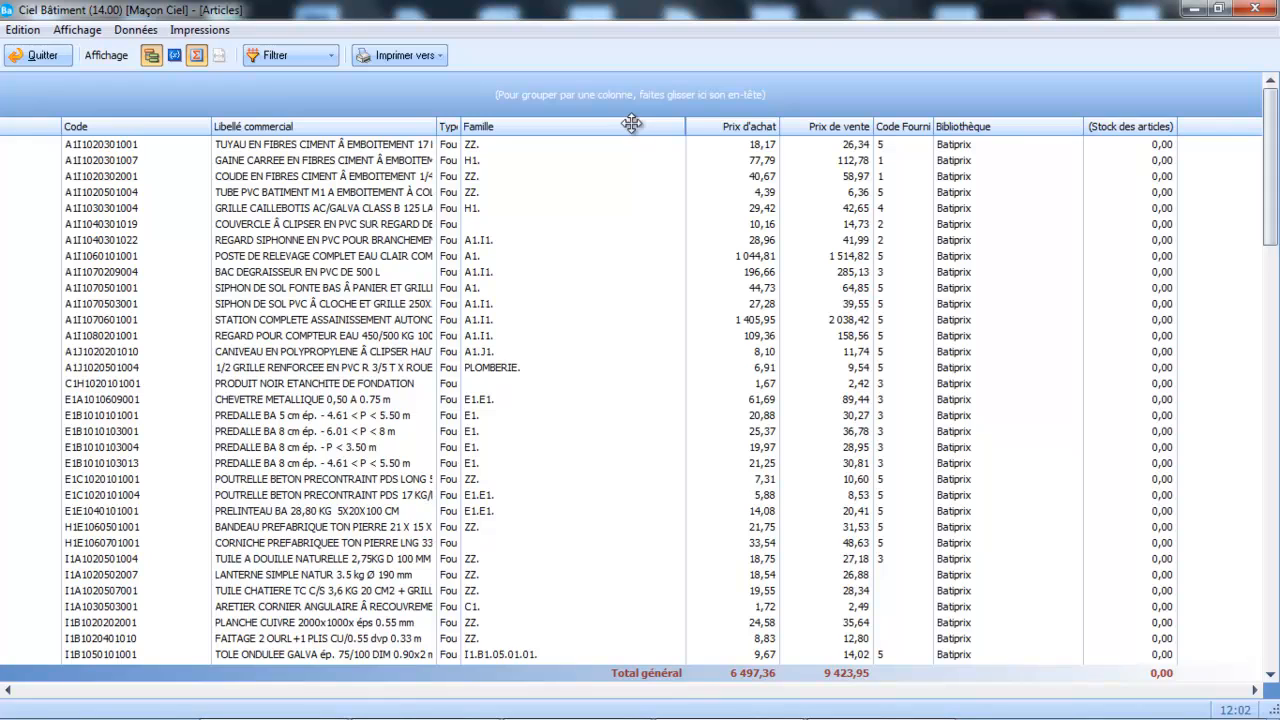
Group the article data table by the Famille column and preview the grouped list for printing, closing both views.
drag(632, 123, 197, 93)
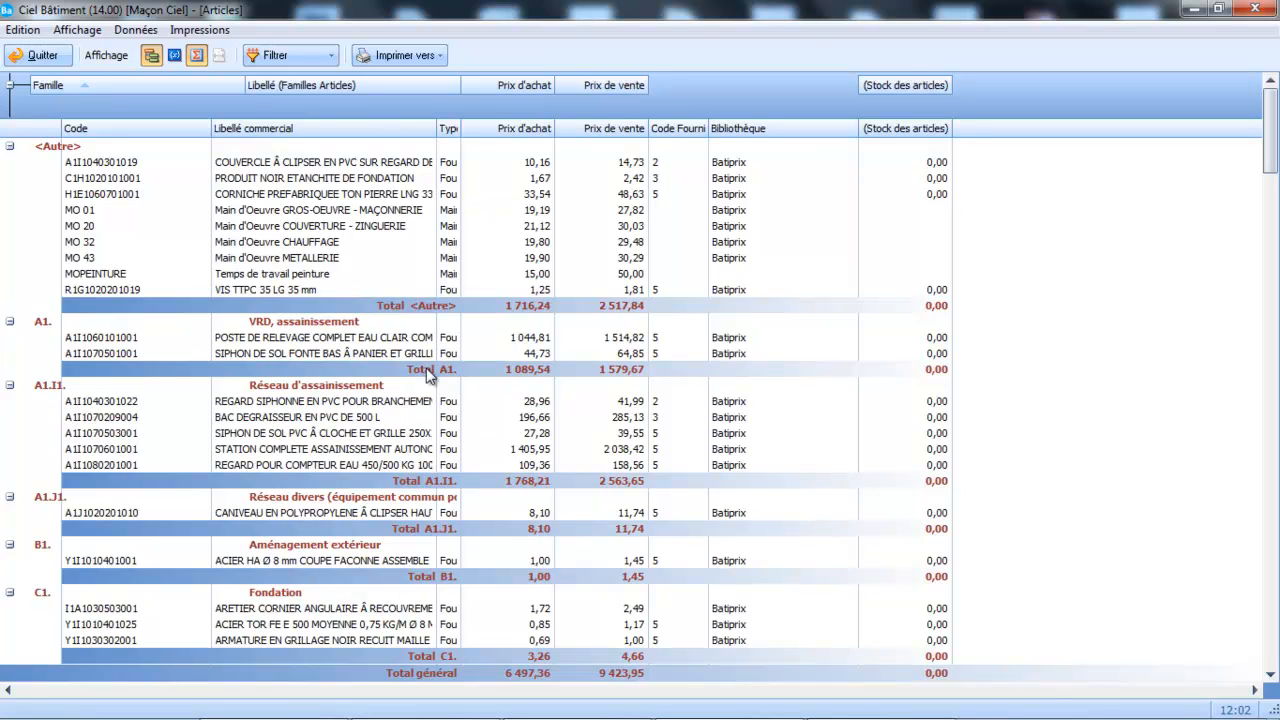
click(430, 60)
click(422, 75)
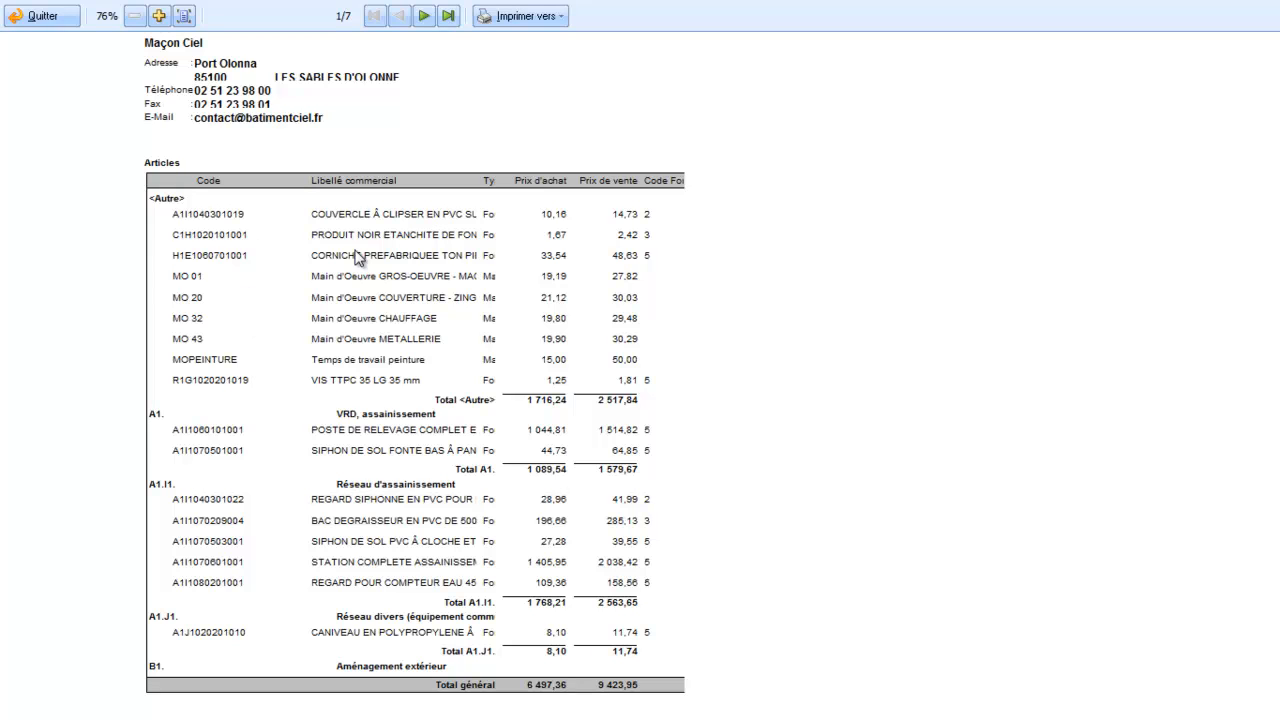
click(43, 18)
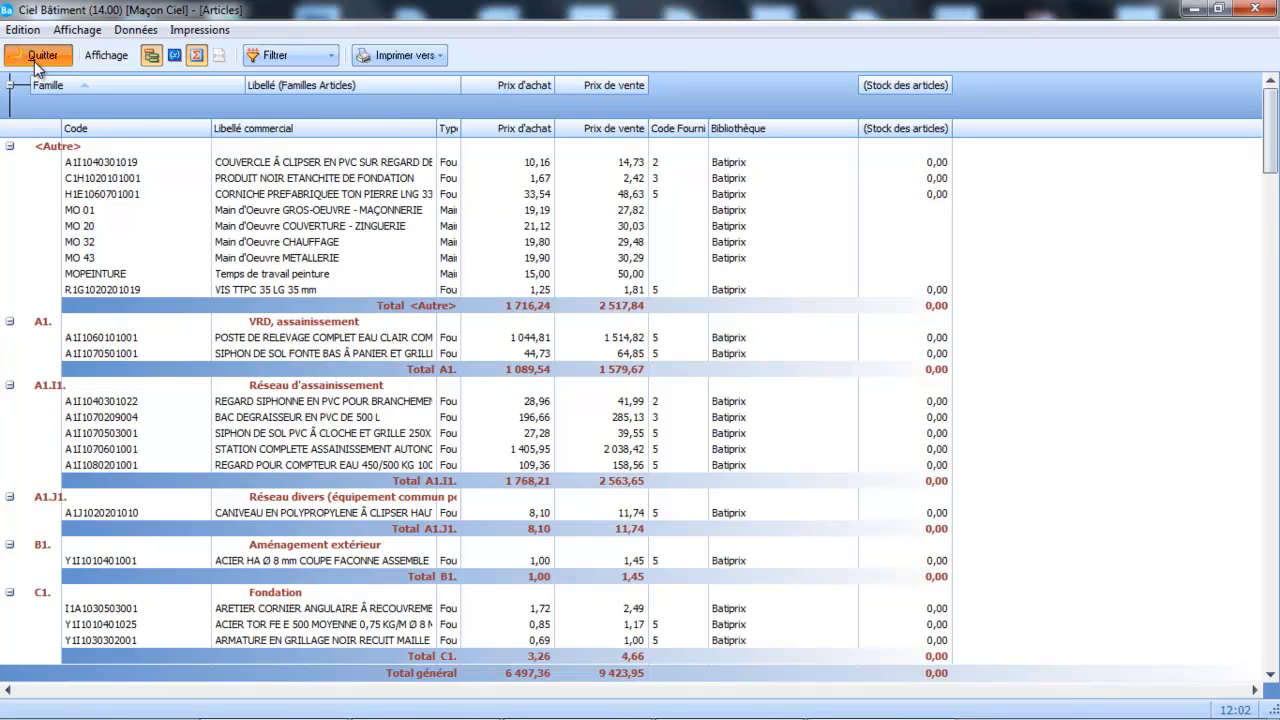
click(37, 58)
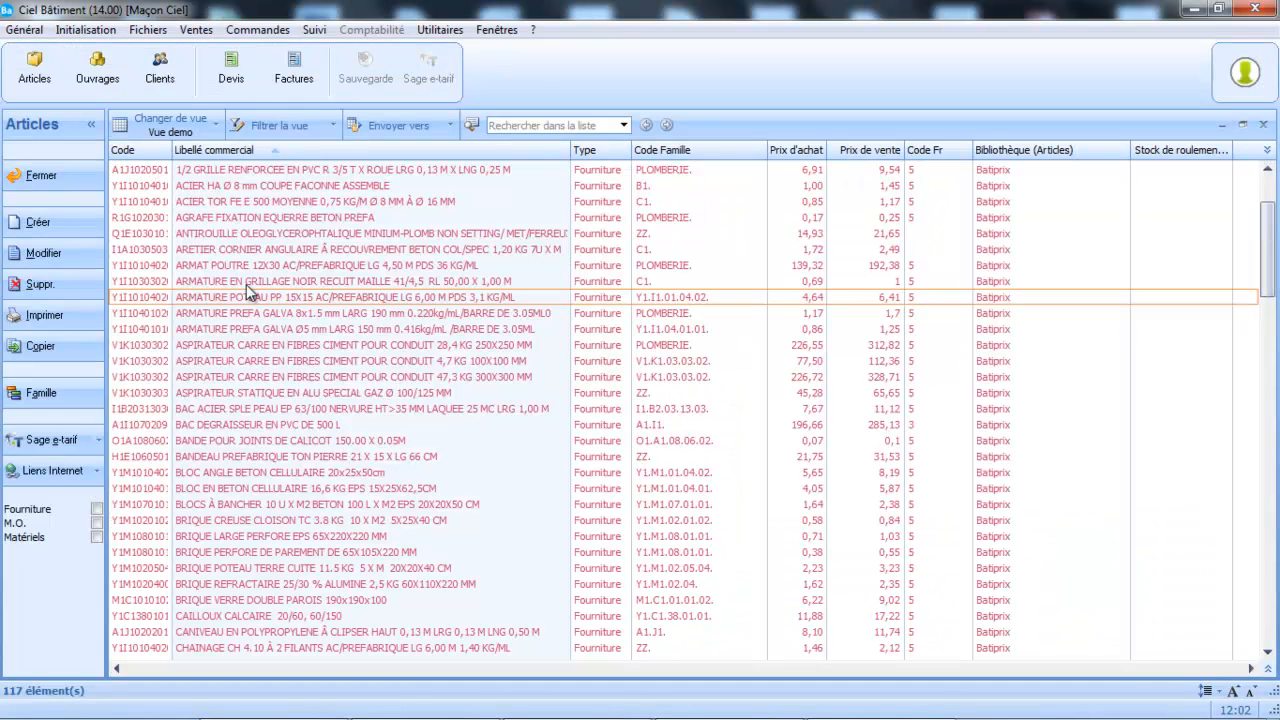
Open the client list and examine its available views and list search options.
click(165, 86)
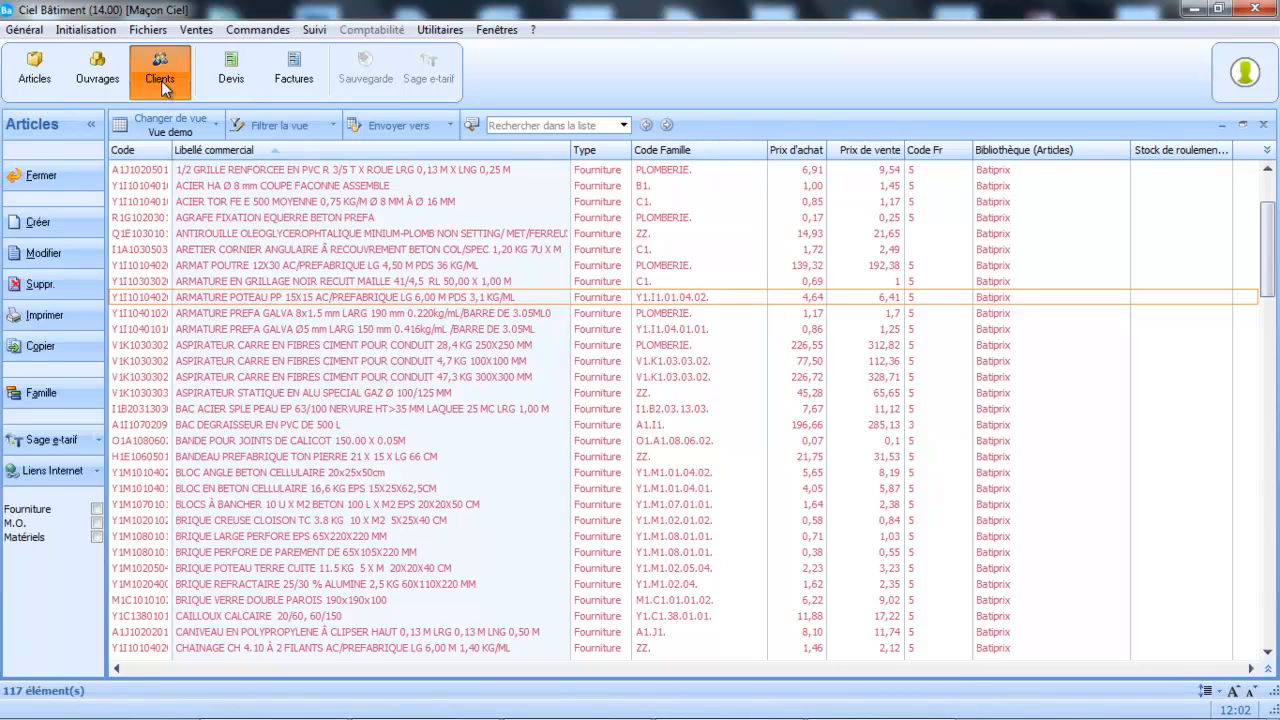
click(193, 130)
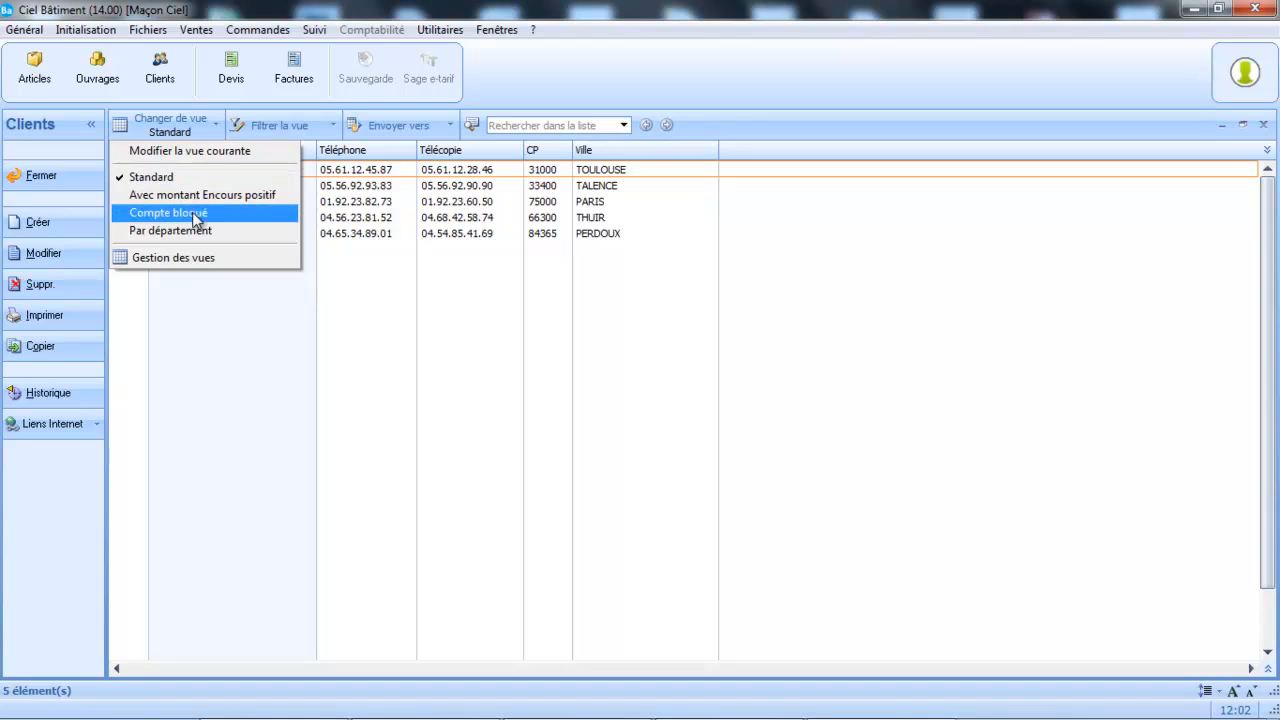
click(262, 329)
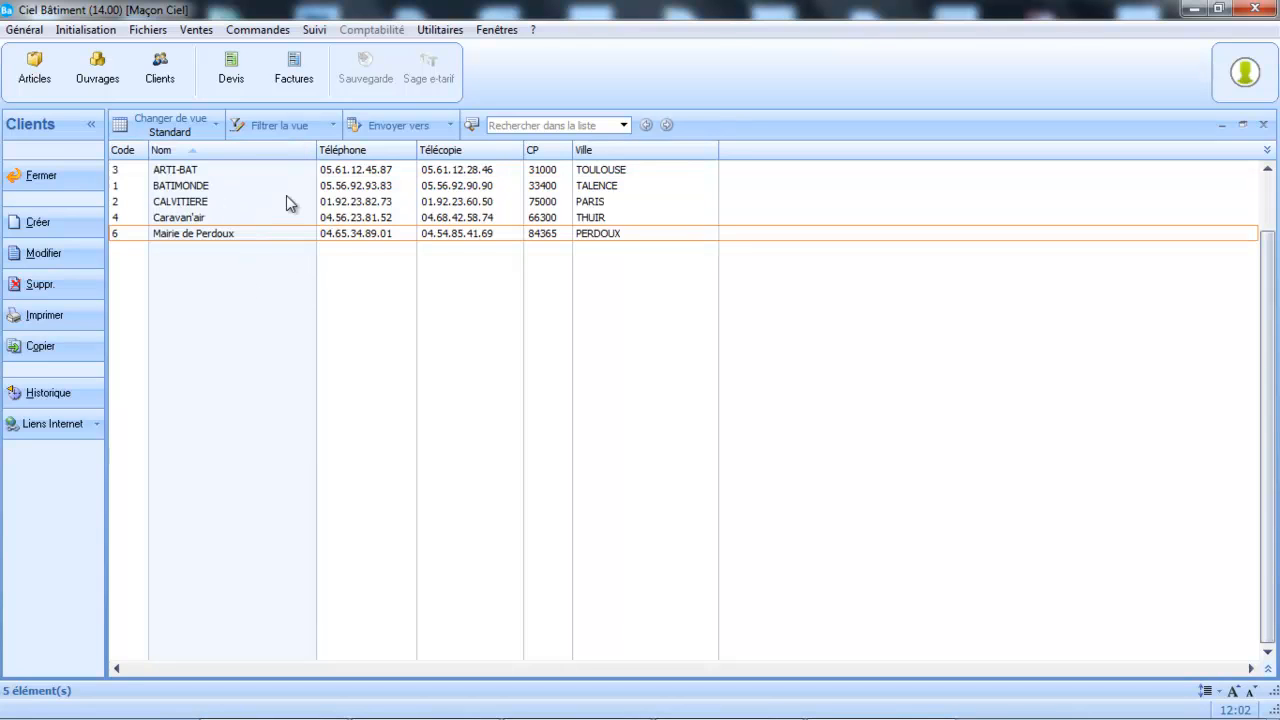
click(624, 126)
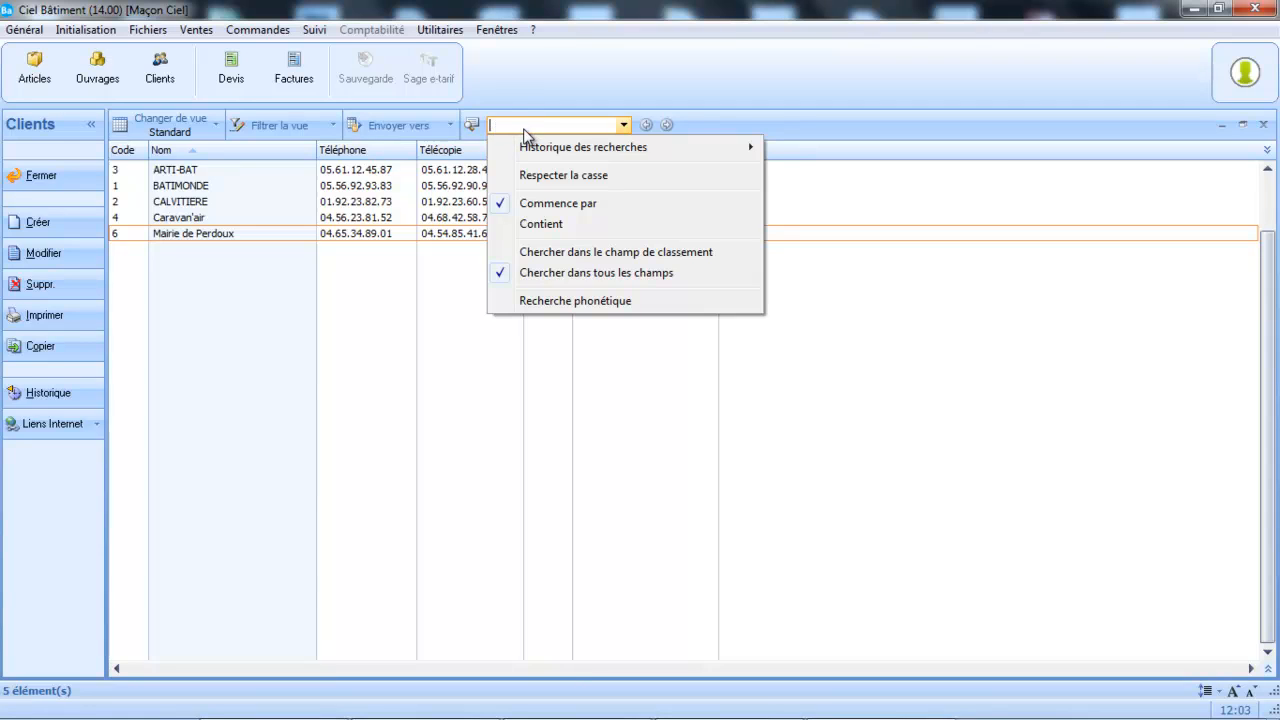
click(371, 309)
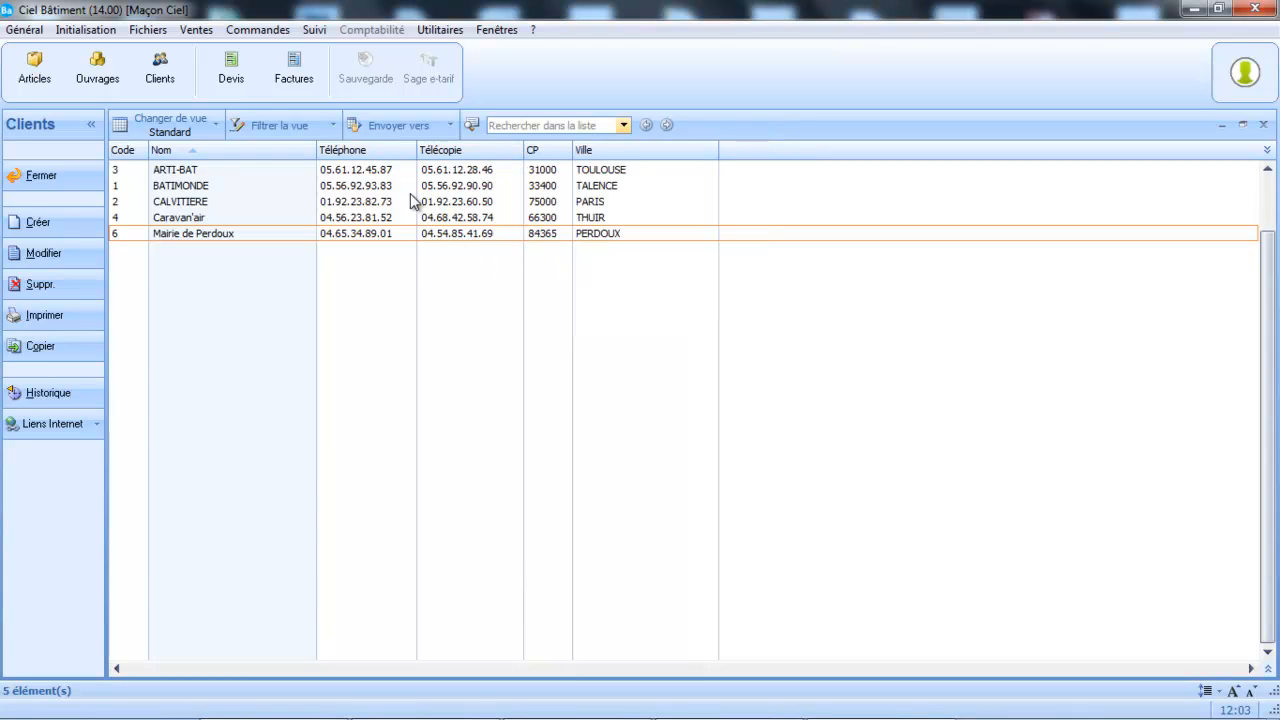
Open the invoice list and switch it to the Reste à payer view.
click(293, 84)
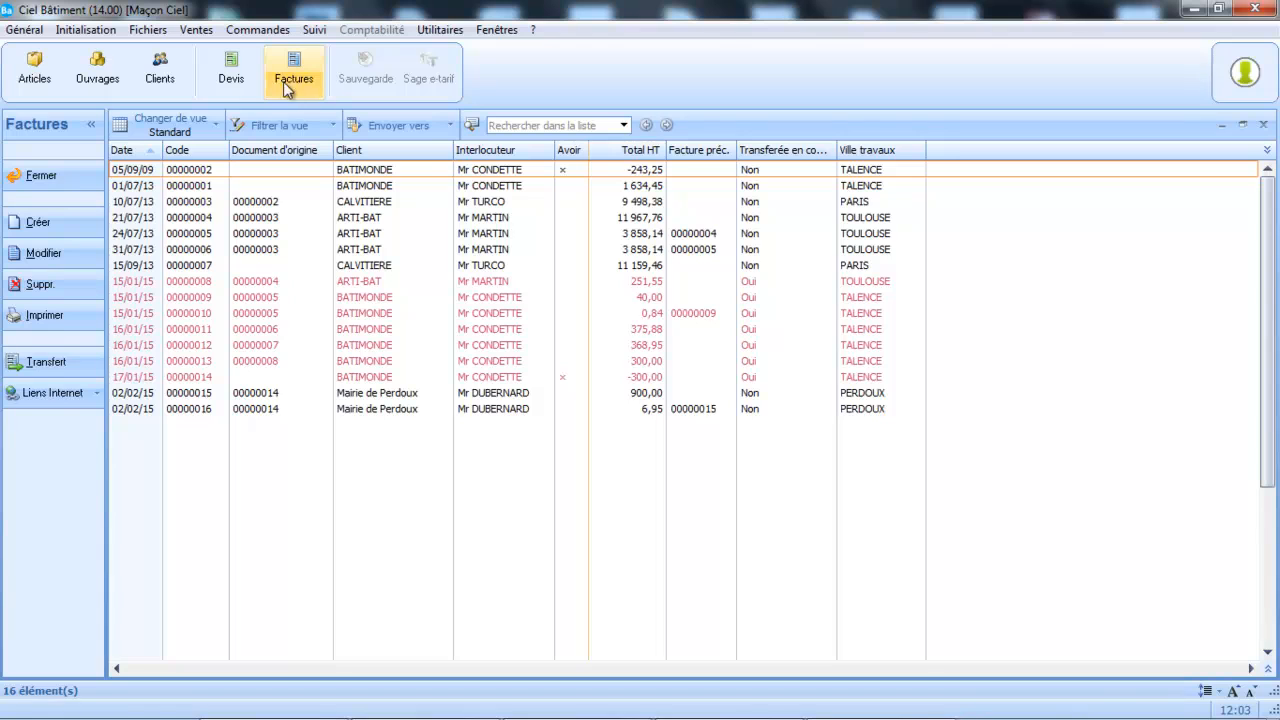
click(214, 121)
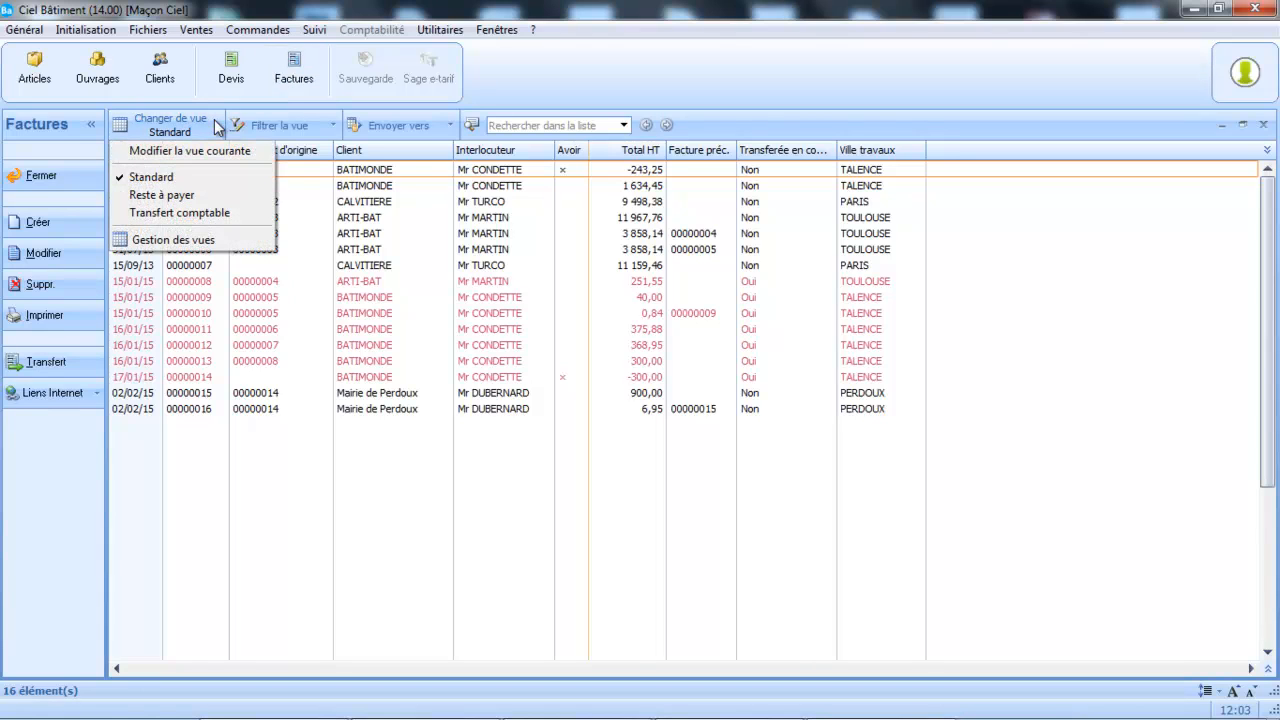
click(184, 196)
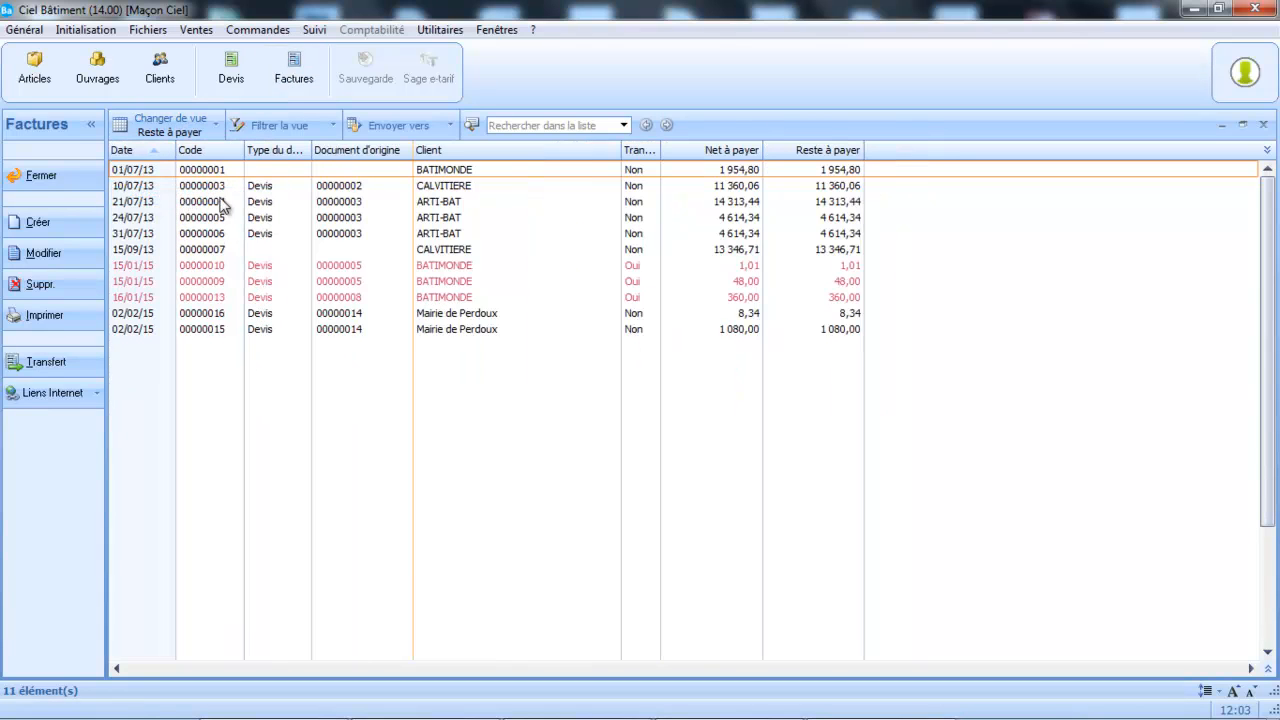
Examine the views and search options offered for the invoice list.
click(195, 127)
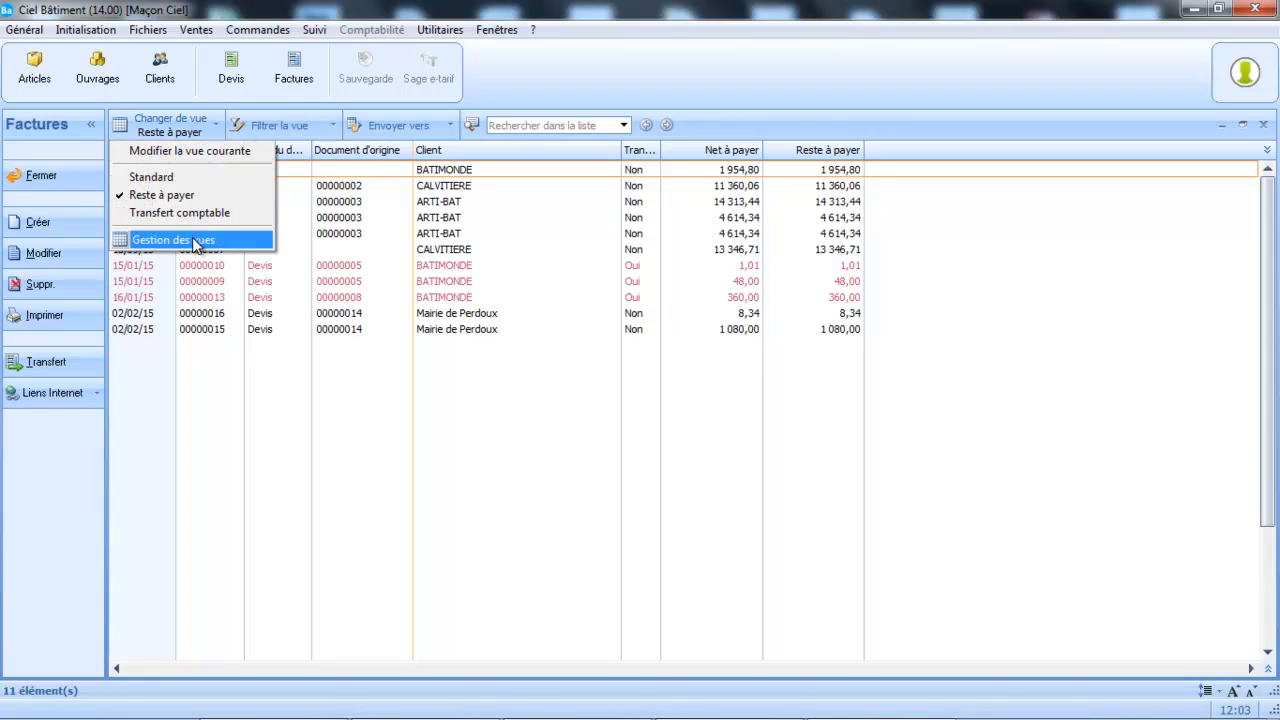
click(625, 126)
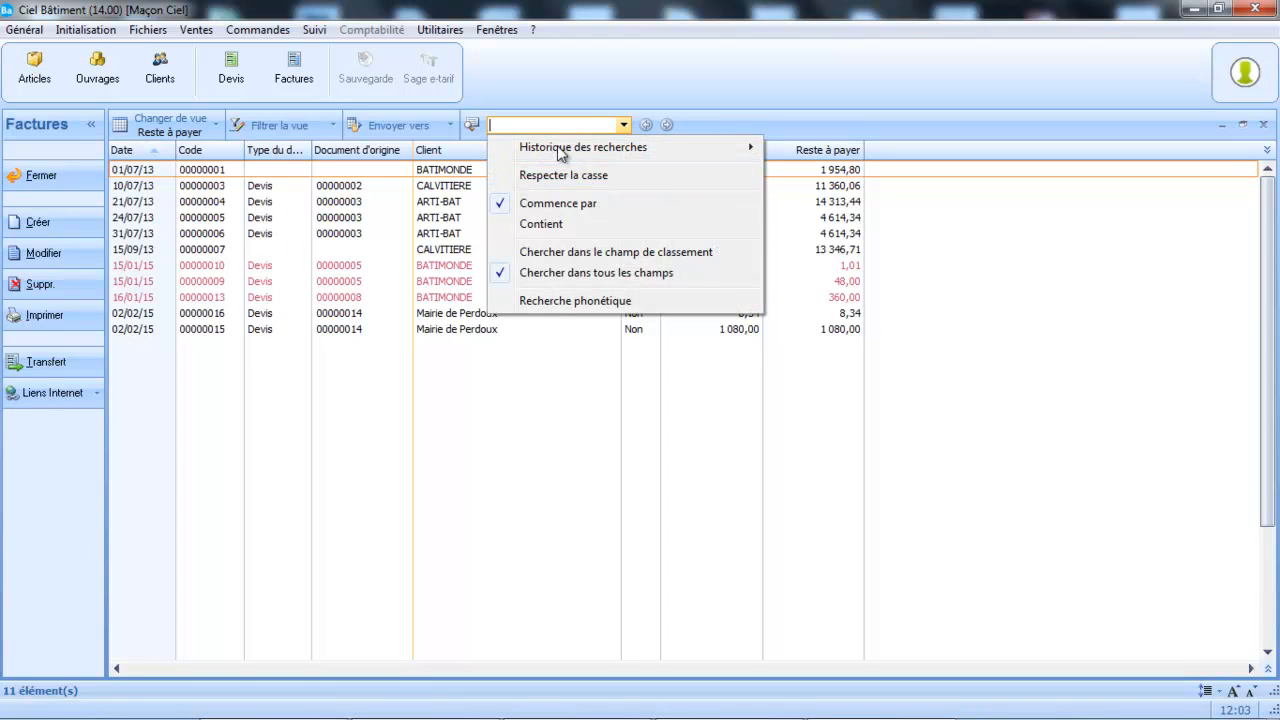
click(504, 361)
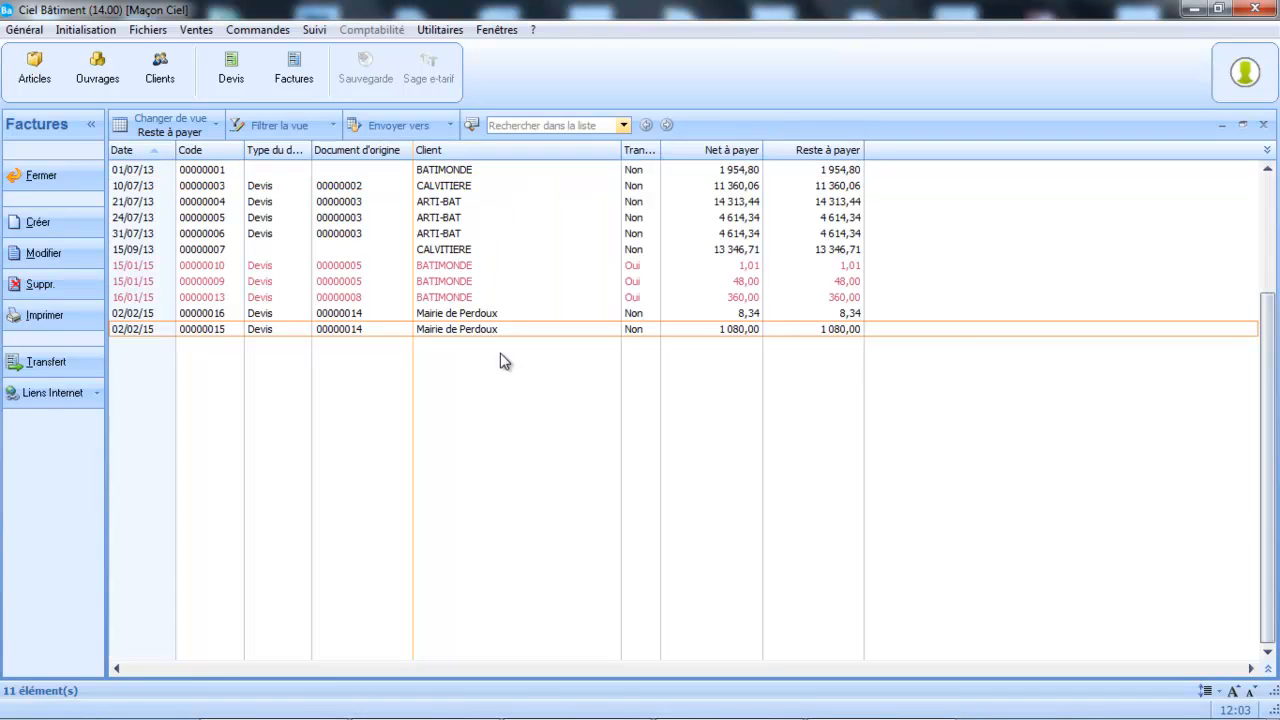